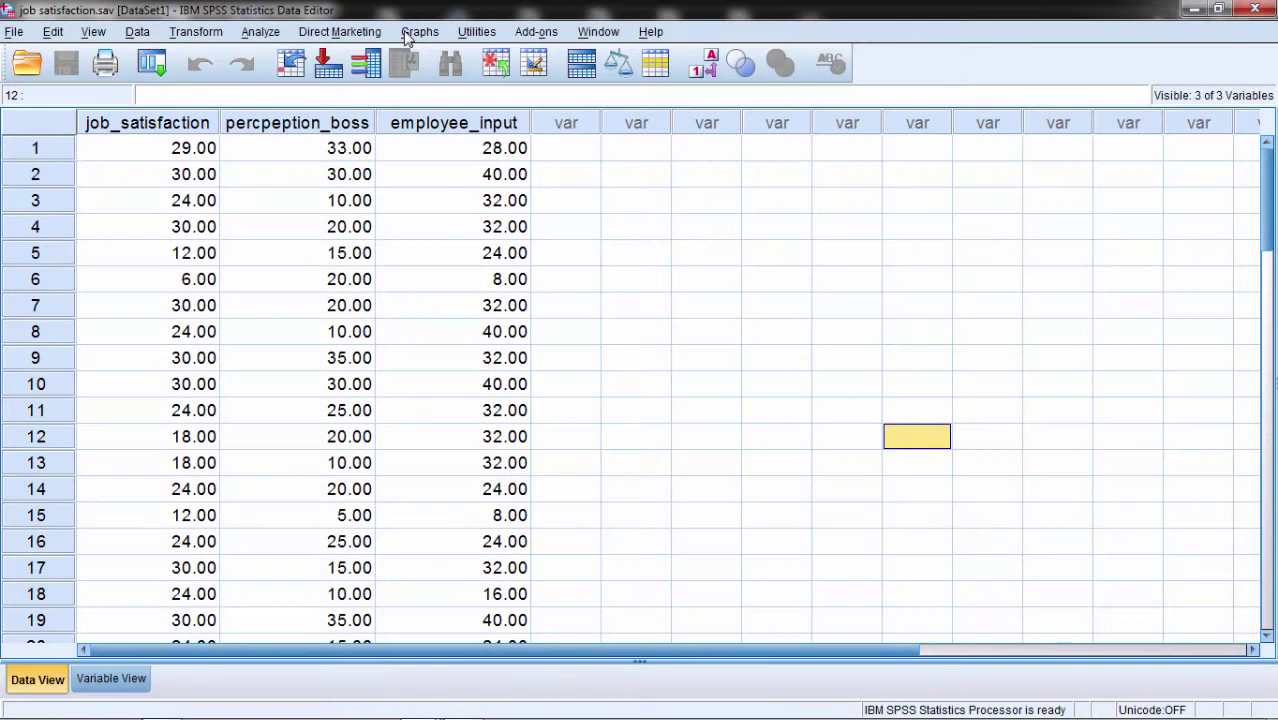
Step: Switch to the Output1 Viewer and scroll to the top of the Regression output
click(597, 32)
click(680, 127)
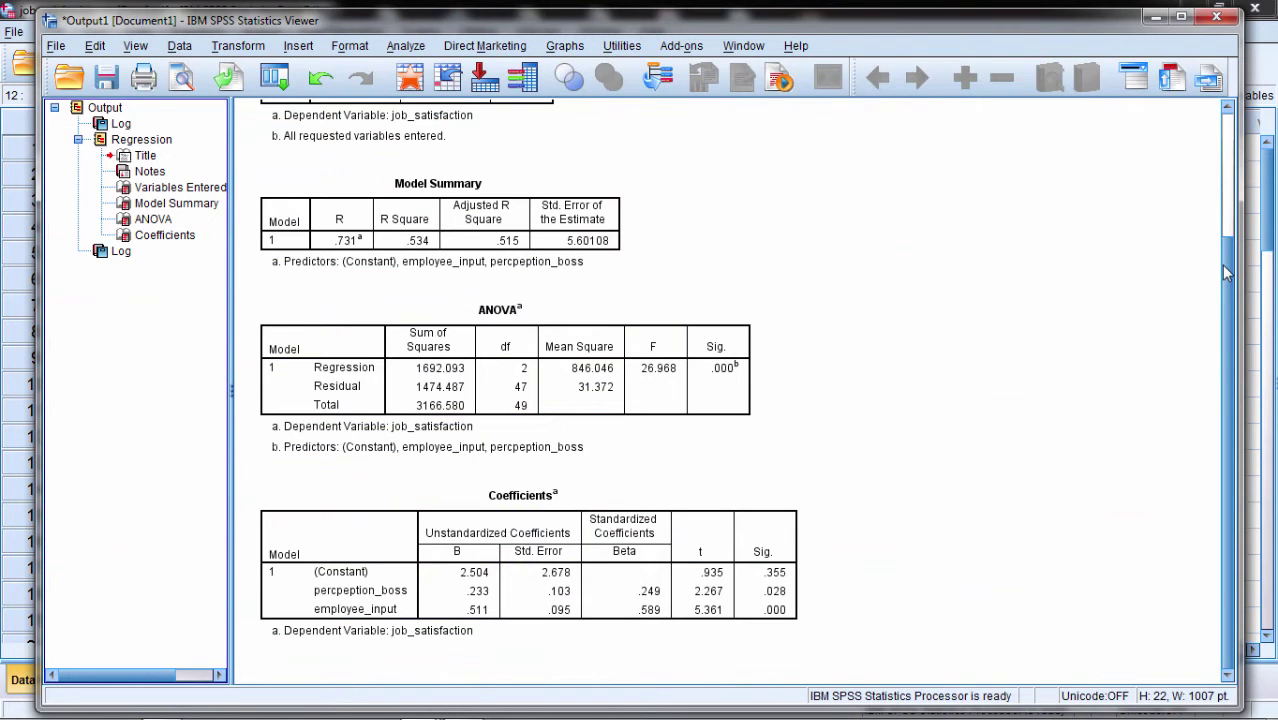
scroll(1224, 270, up, 3)
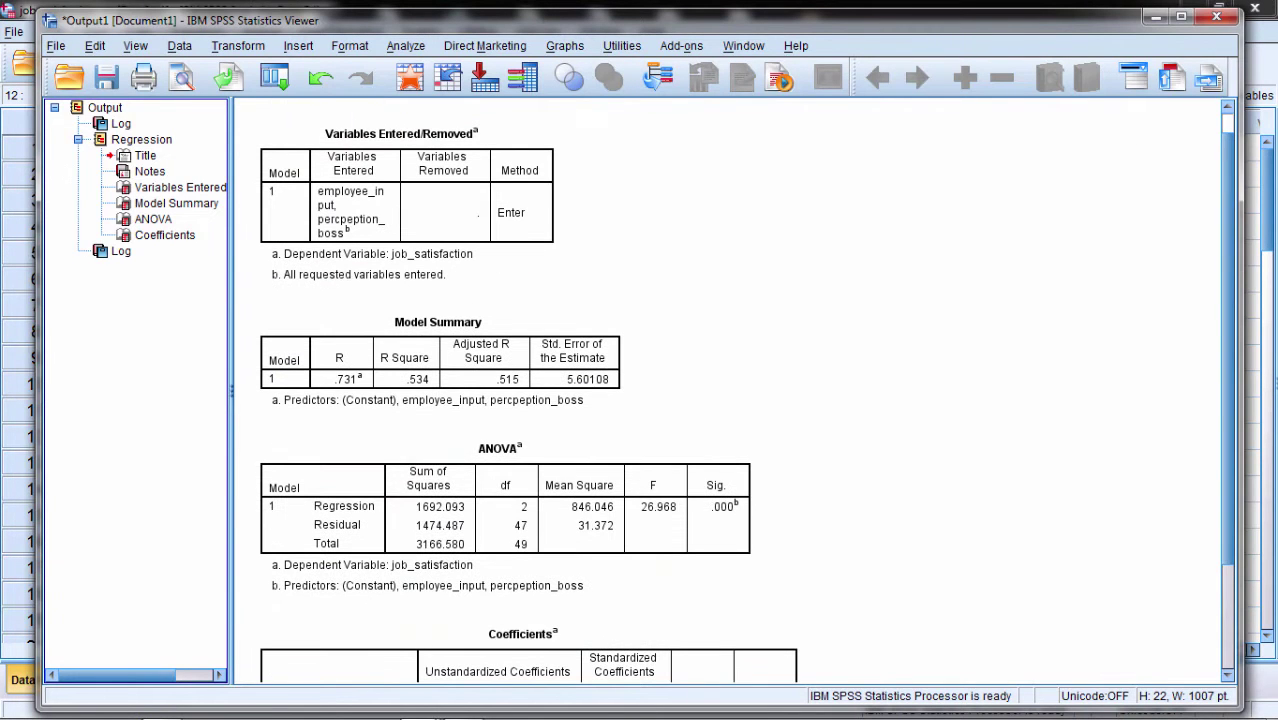
scroll(308, 248, up, 1)
click(308, 248)
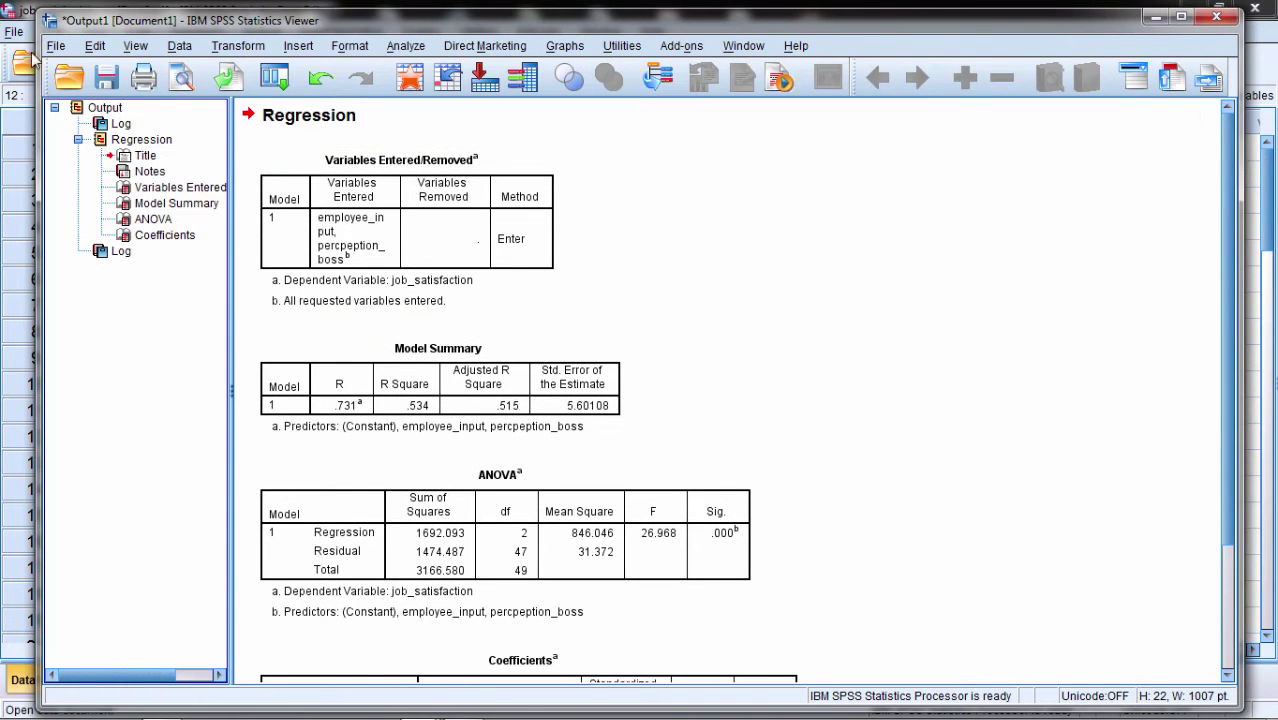
Step: Glance at the job_satisfaction data grid, then return to the Output1 Viewer
click(14, 110)
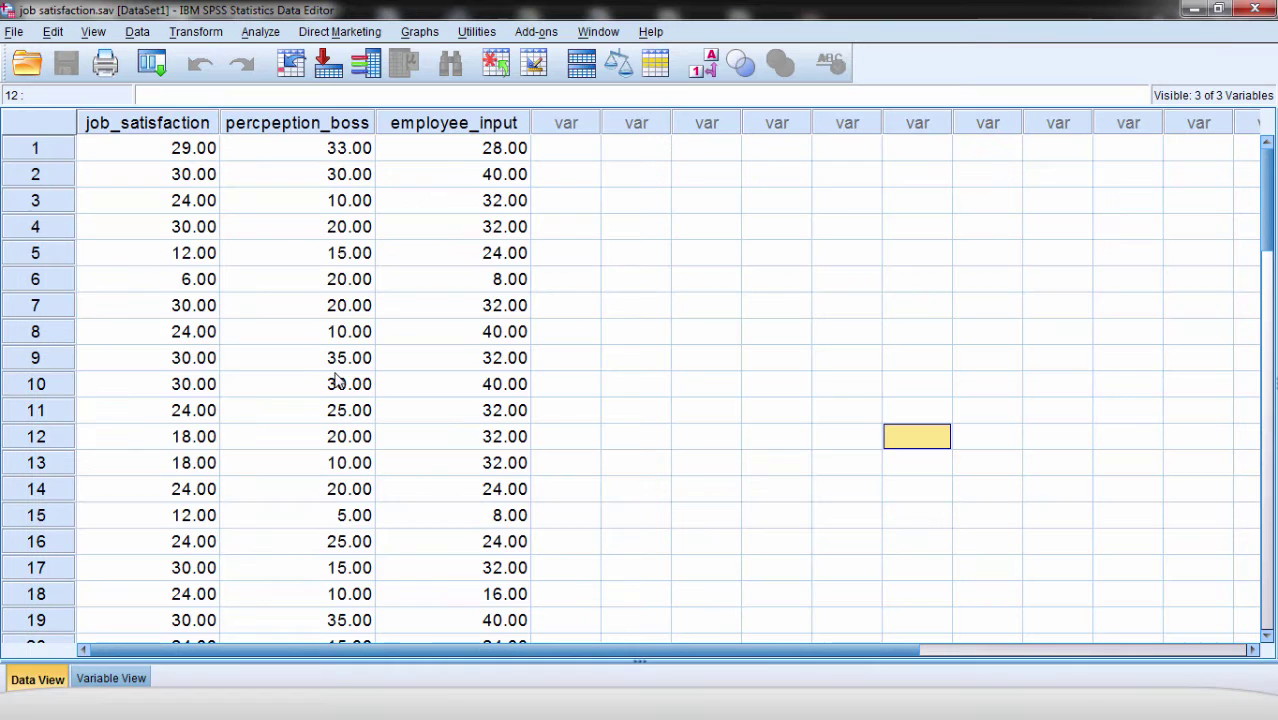
click(598, 31)
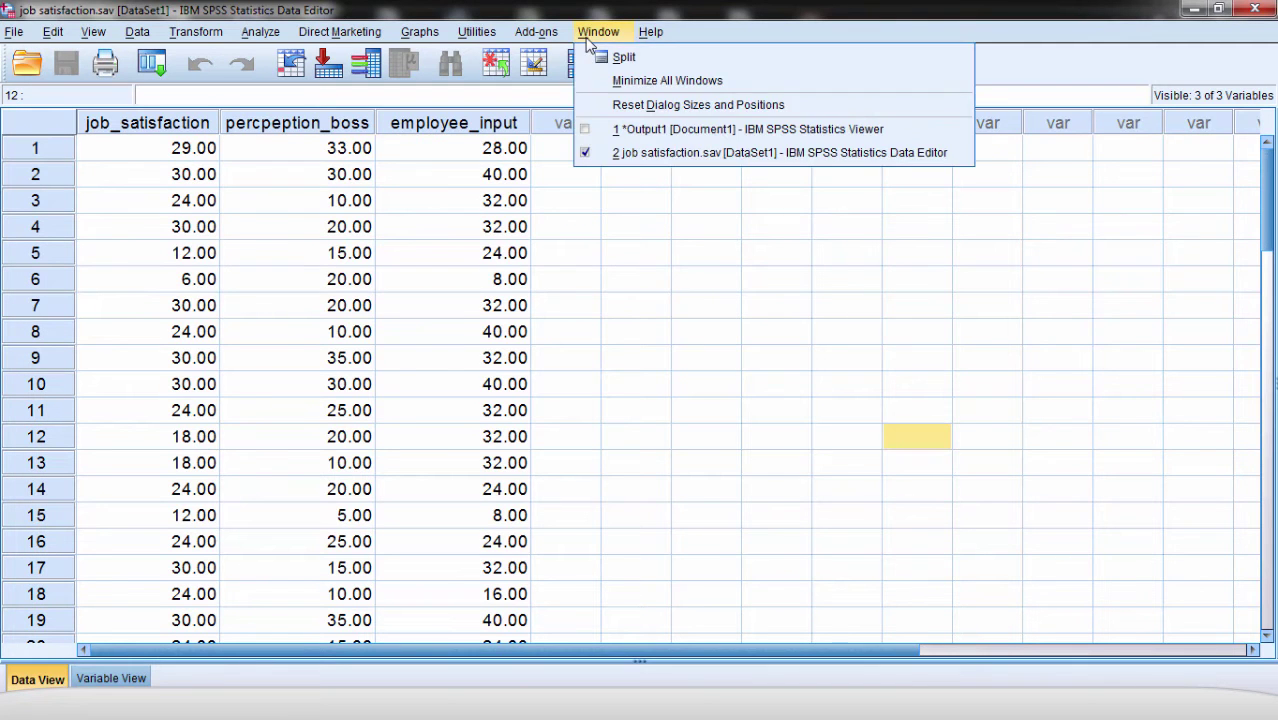
click(600, 126)
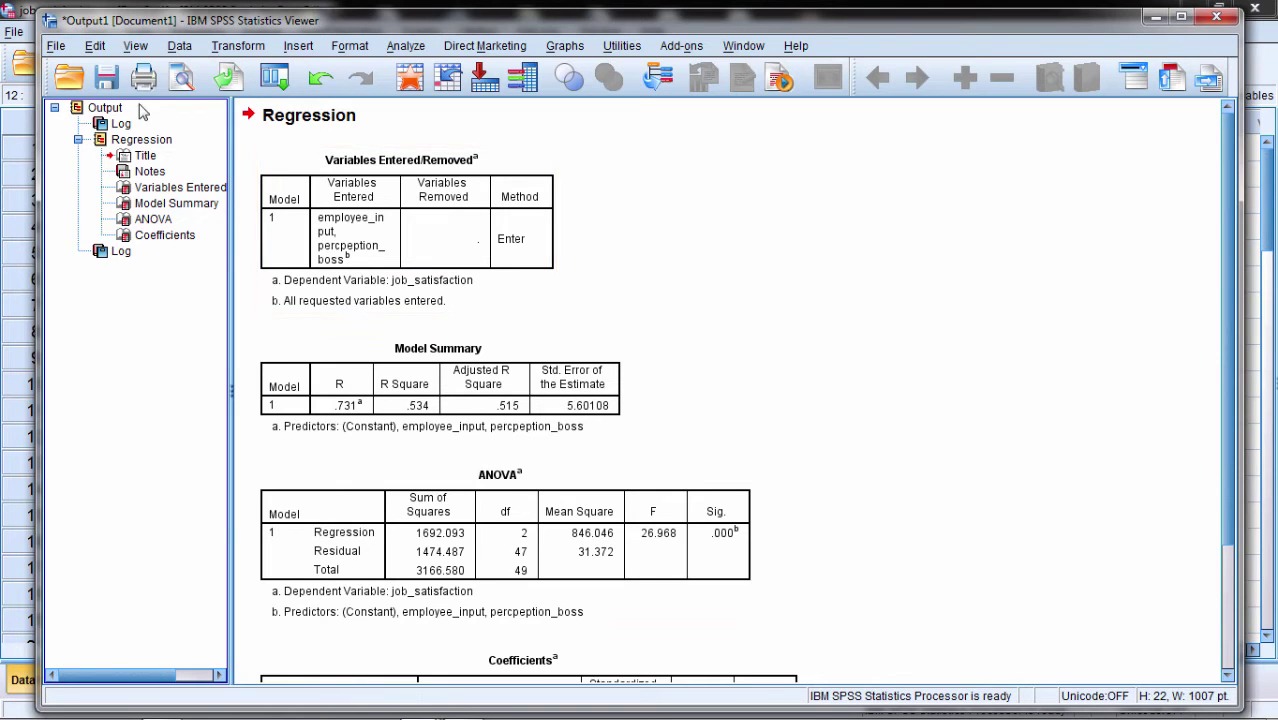
Step: Open Edit > Options on the Pivot Tables tab and scroll the TableLook list, still at System Default
click(95, 46)
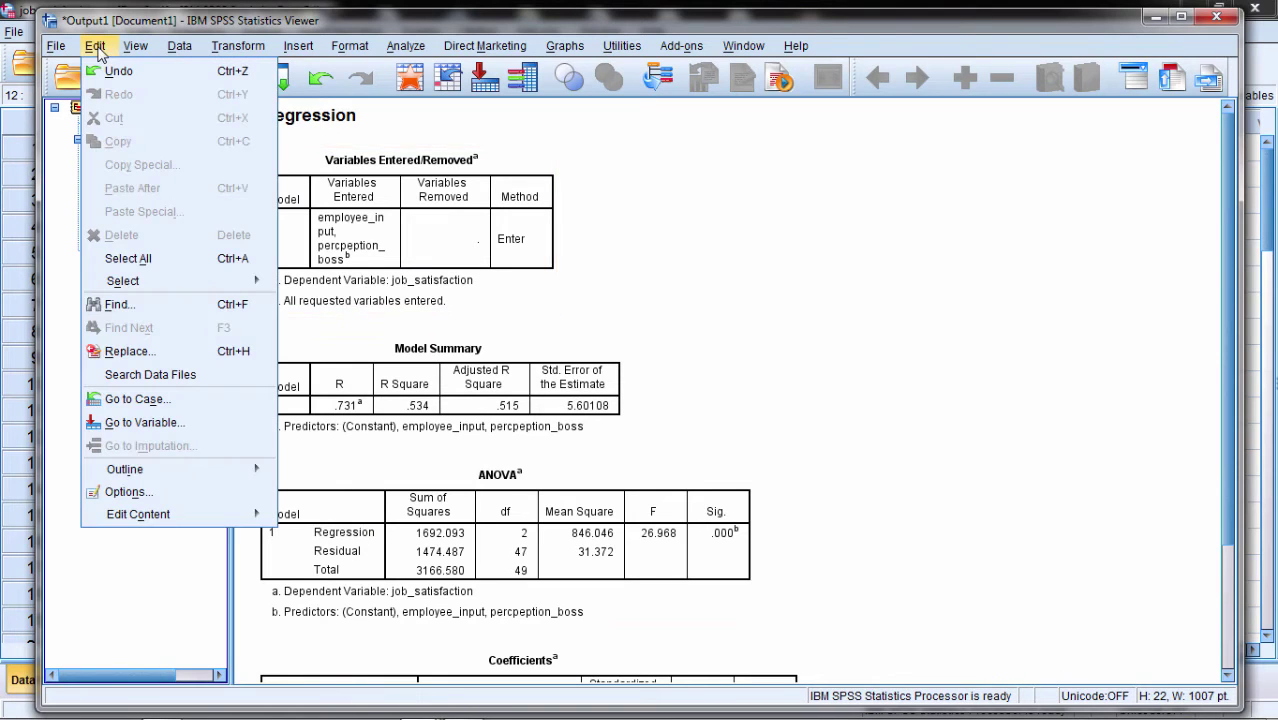
click(143, 493)
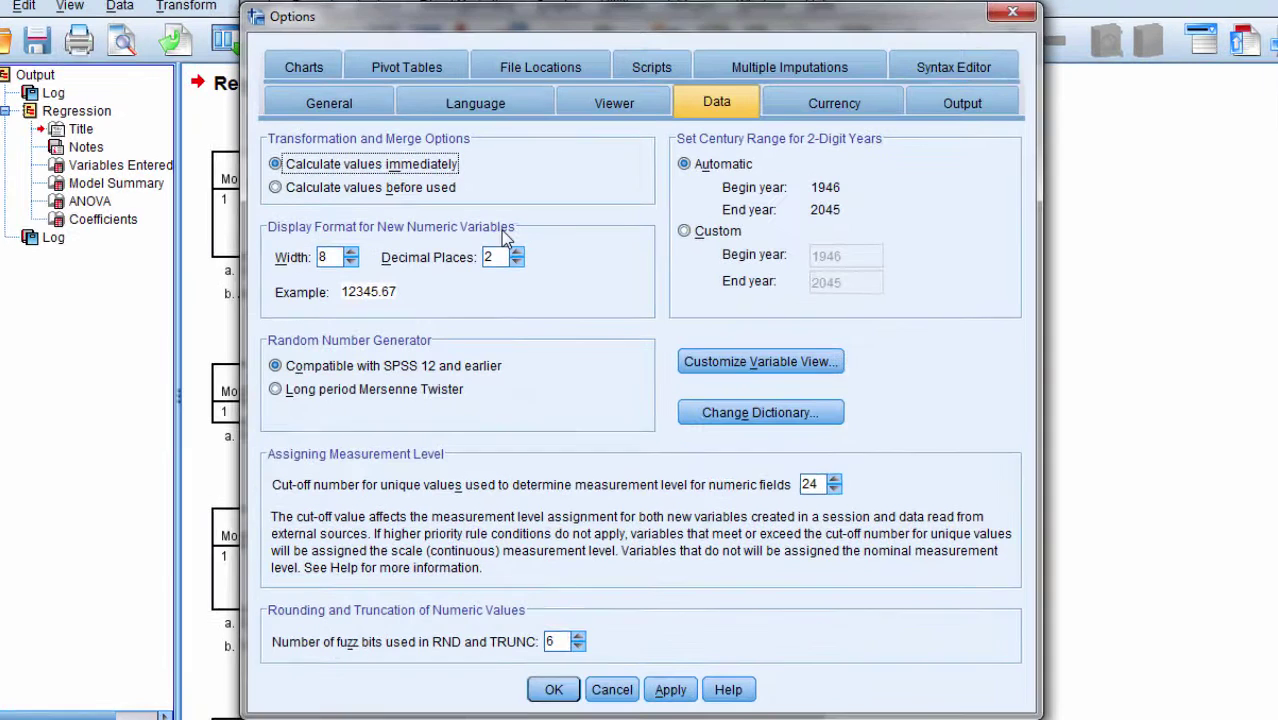
click(373, 63)
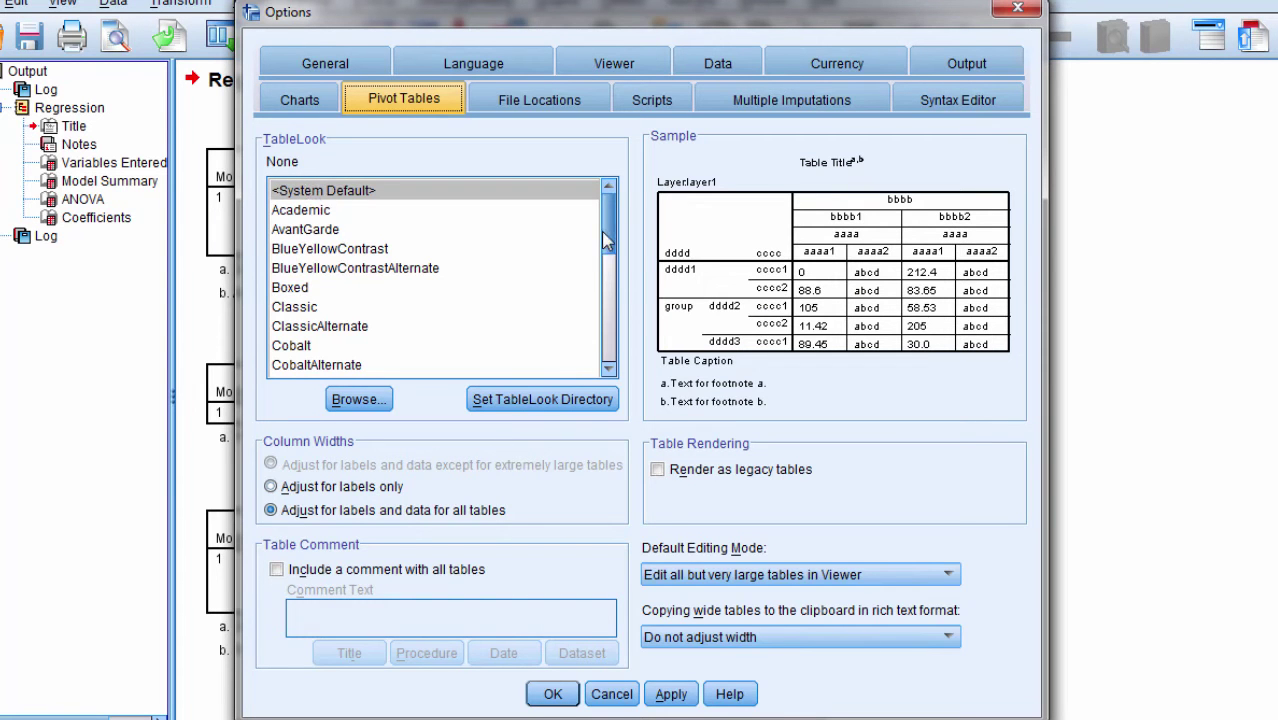
drag(608, 245, 600, 210)
click(285, 195)
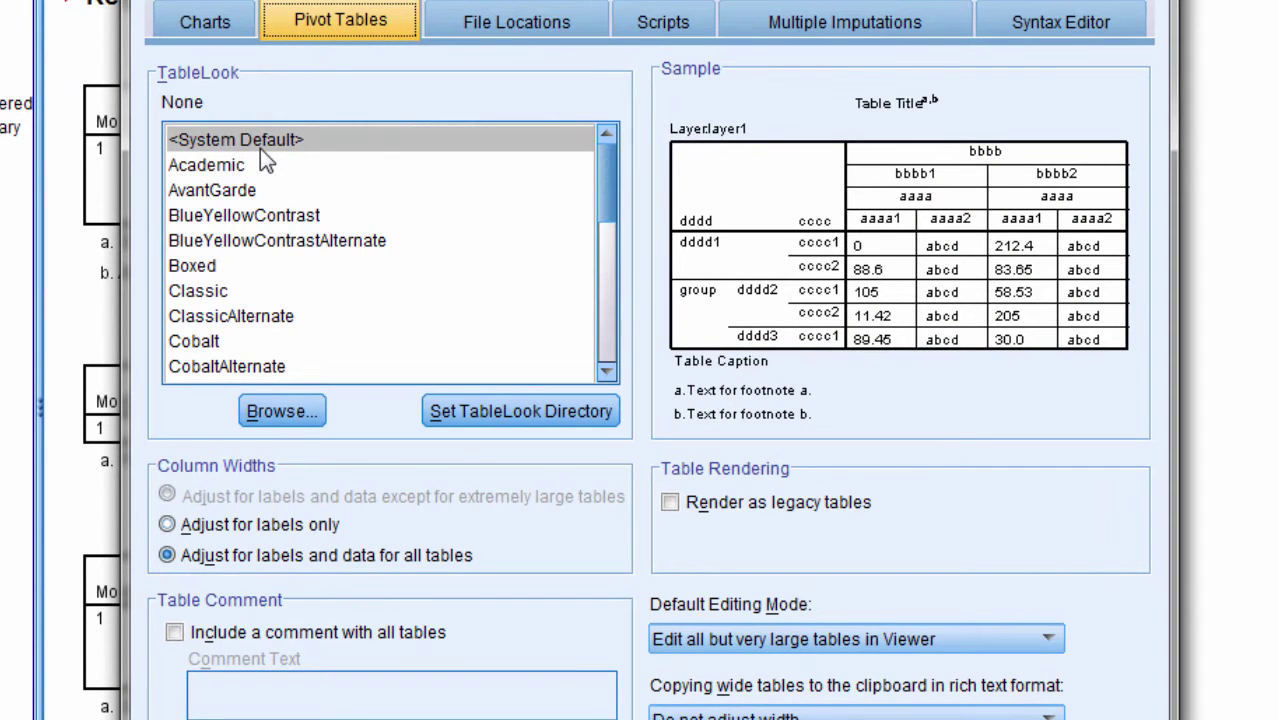
Step: Preview the Academic, AvantGarde, BlueYellowContrast, Boxed, Classic and CobaltAlternate TableLook samples
click(204, 176)
click(202, 192)
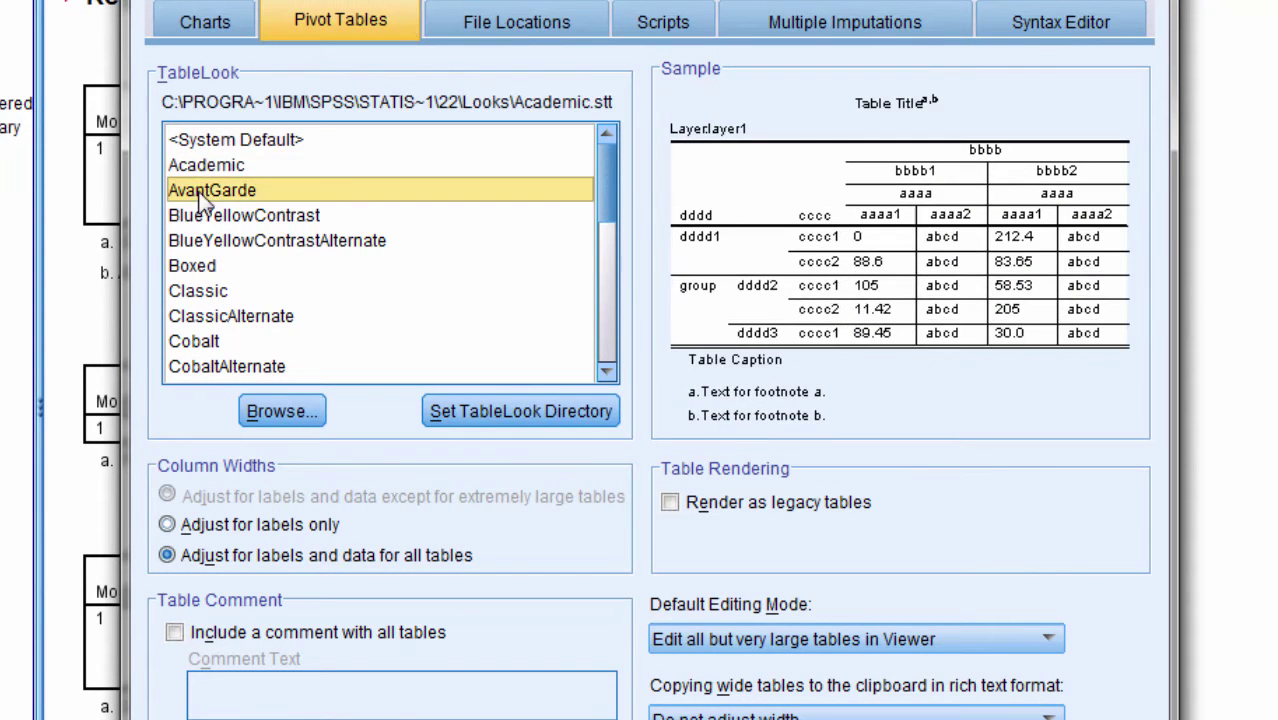
click(202, 238)
click(204, 265)
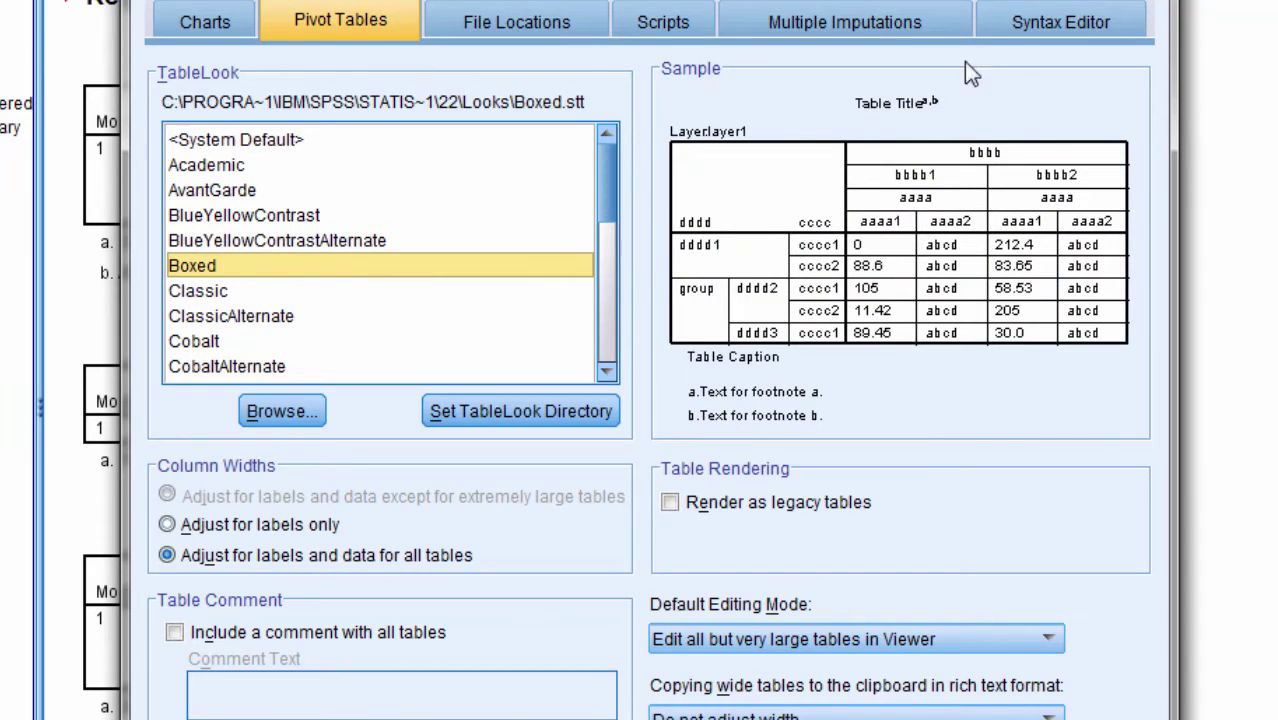
click(300, 213)
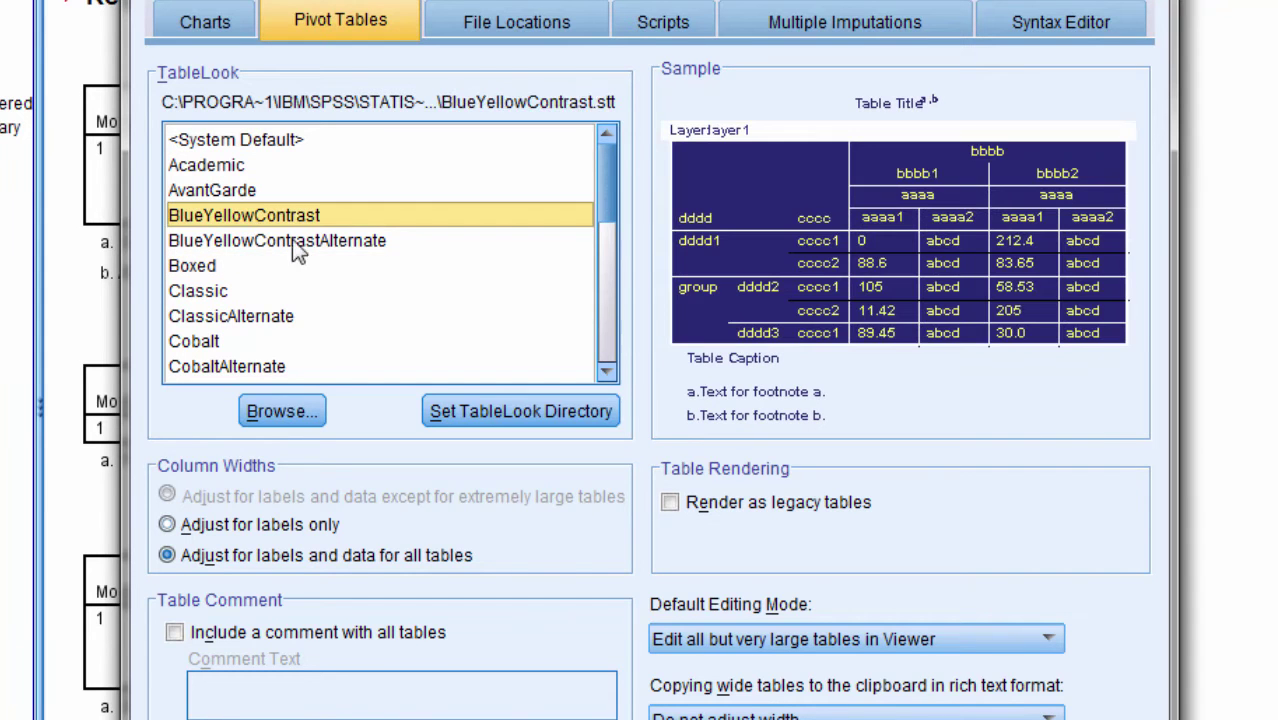
click(256, 240)
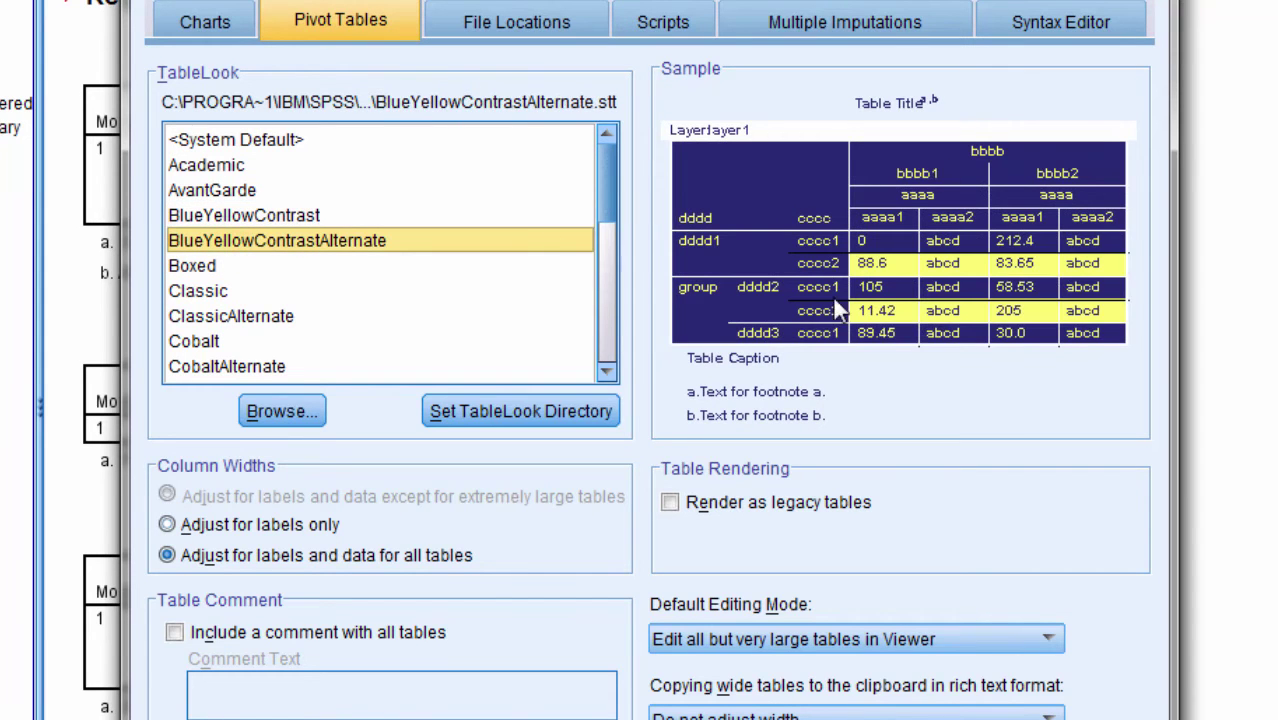
click(295, 294)
click(292, 319)
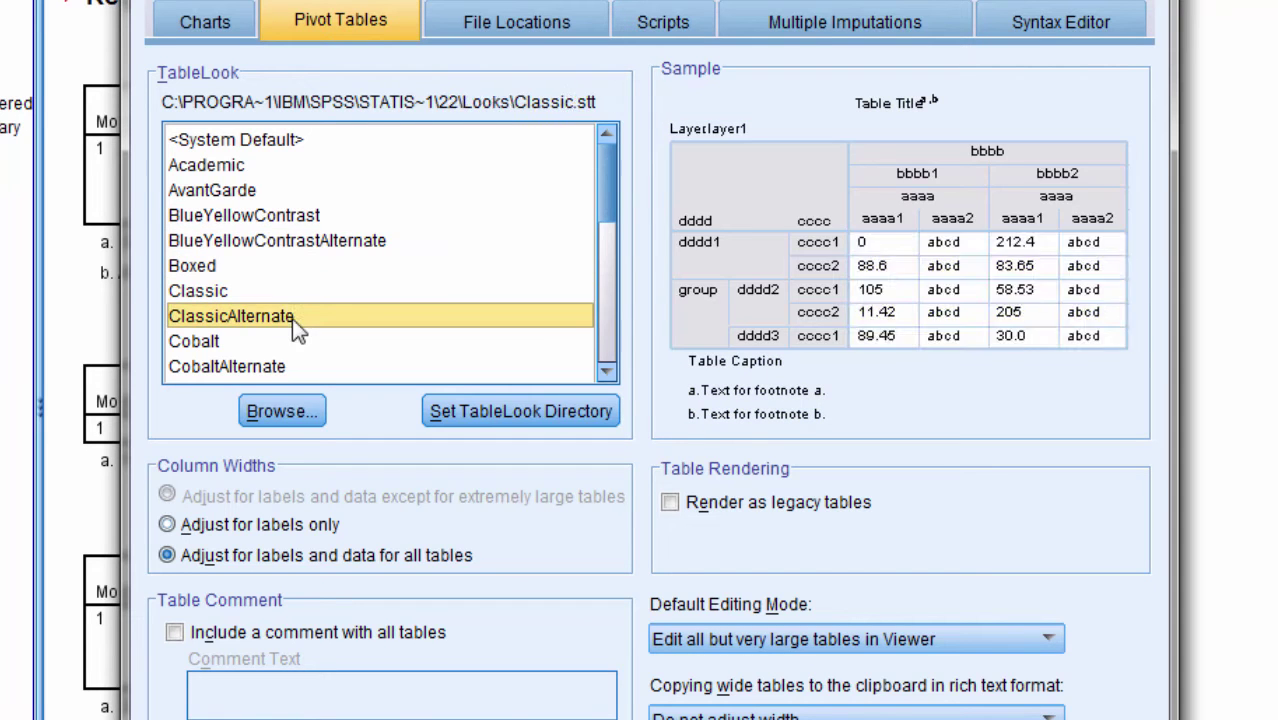
click(262, 240)
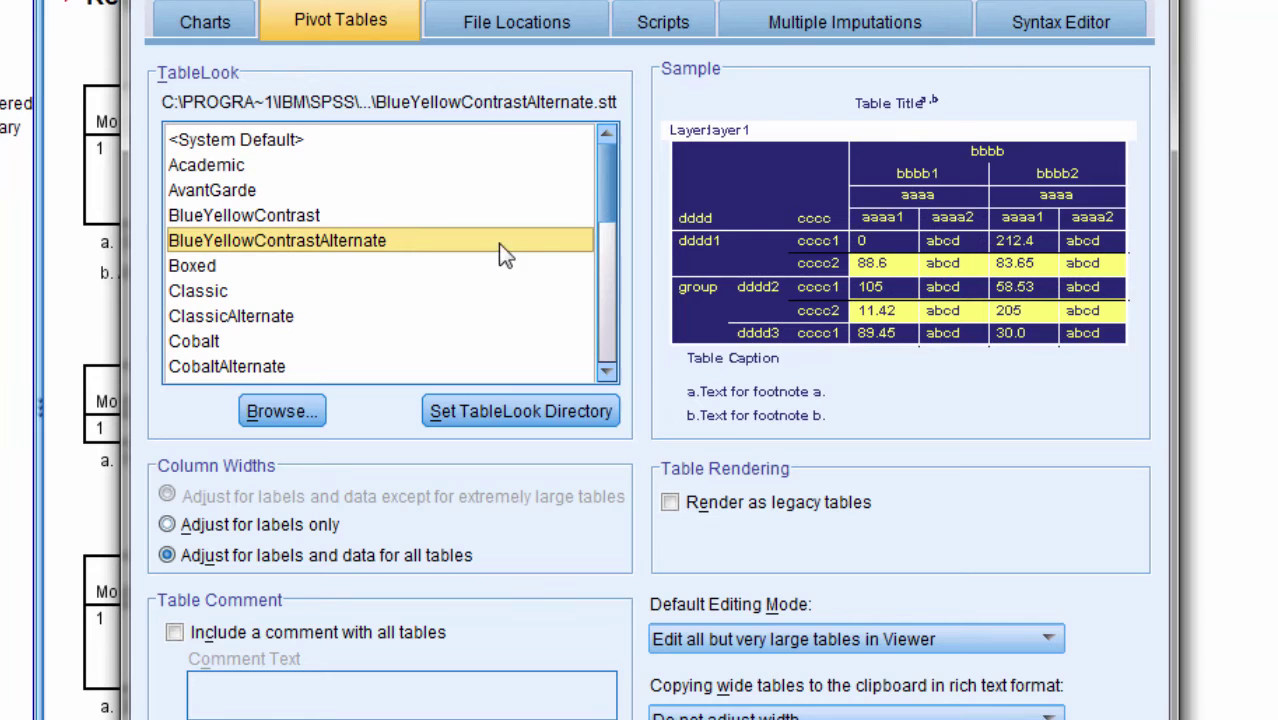
click(286, 315)
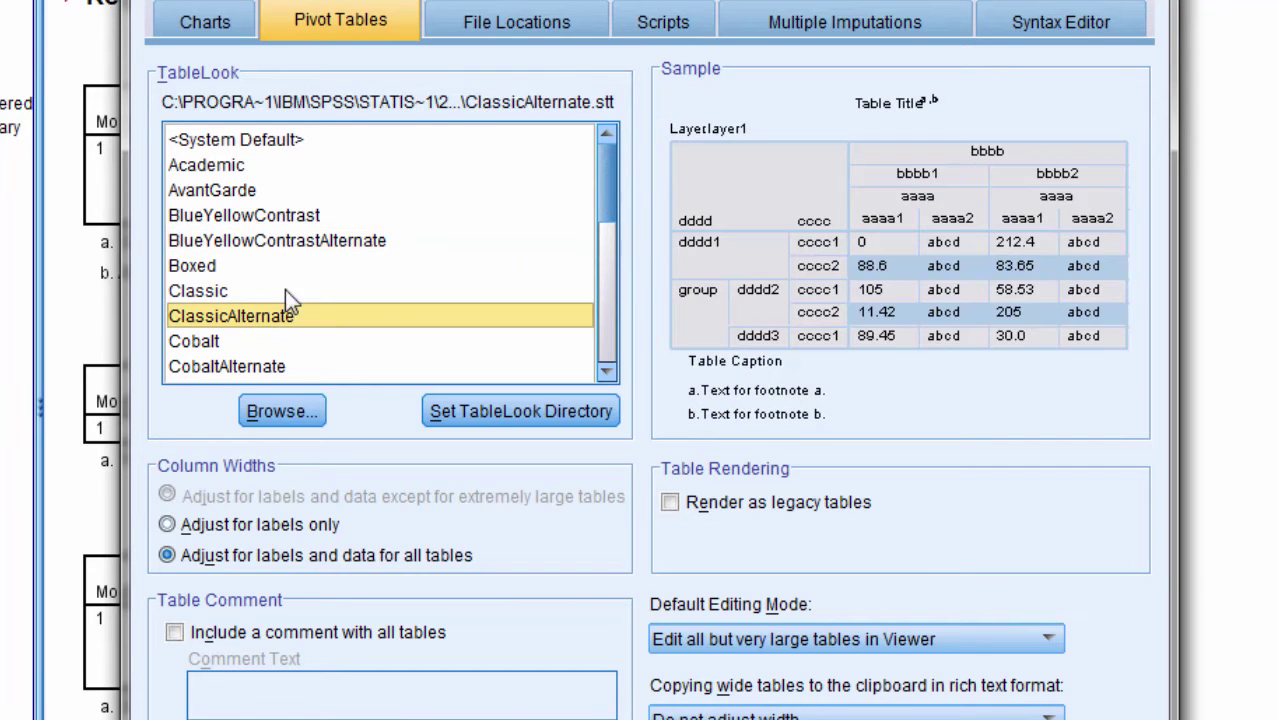
click(218, 364)
click(220, 166)
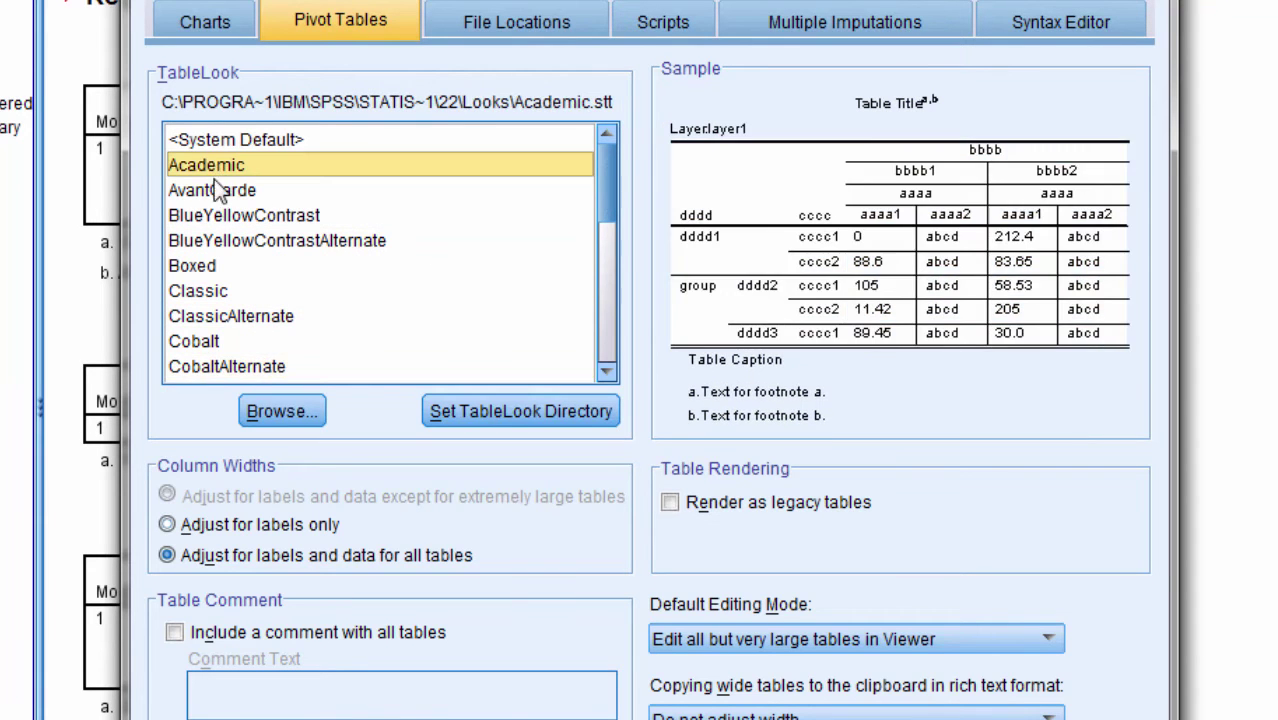
click(218, 190)
click(213, 216)
click(214, 265)
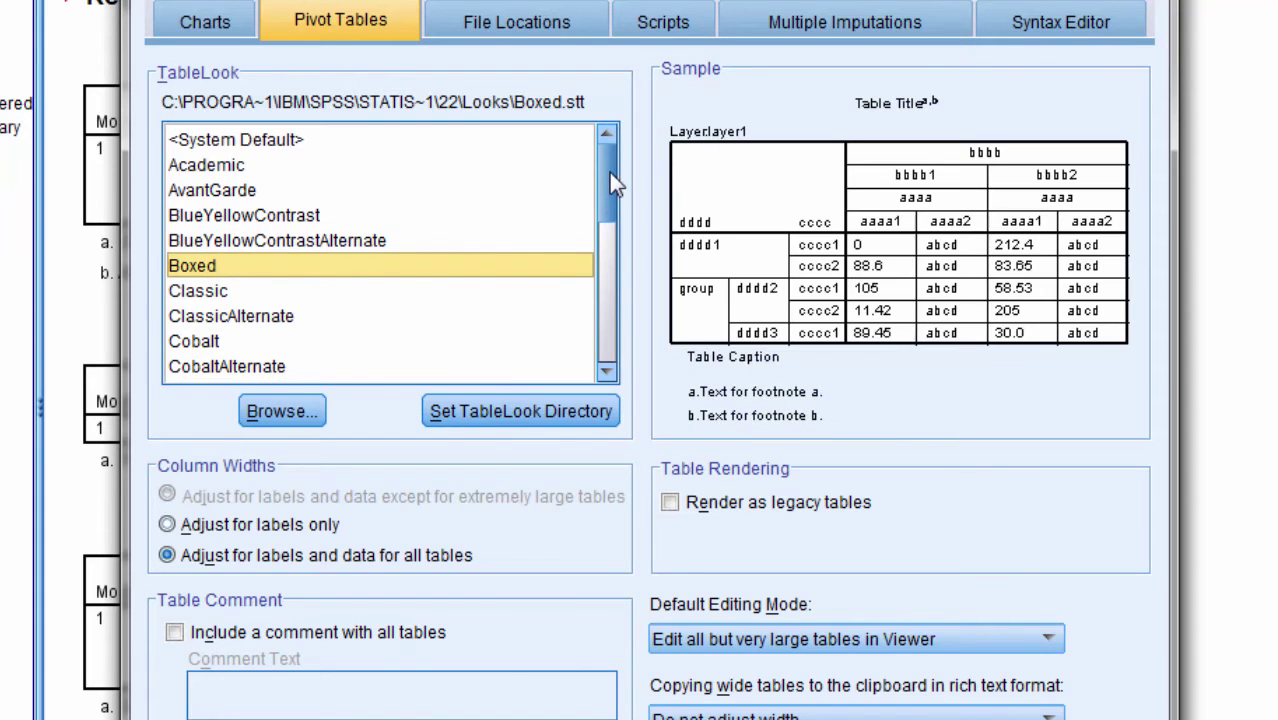
Step: Preview Warning, TimesRoman, Report, NoBorders and LargeFont, then select BlueYellowContrastAlternate
drag(610, 172, 601, 318)
click(265, 372)
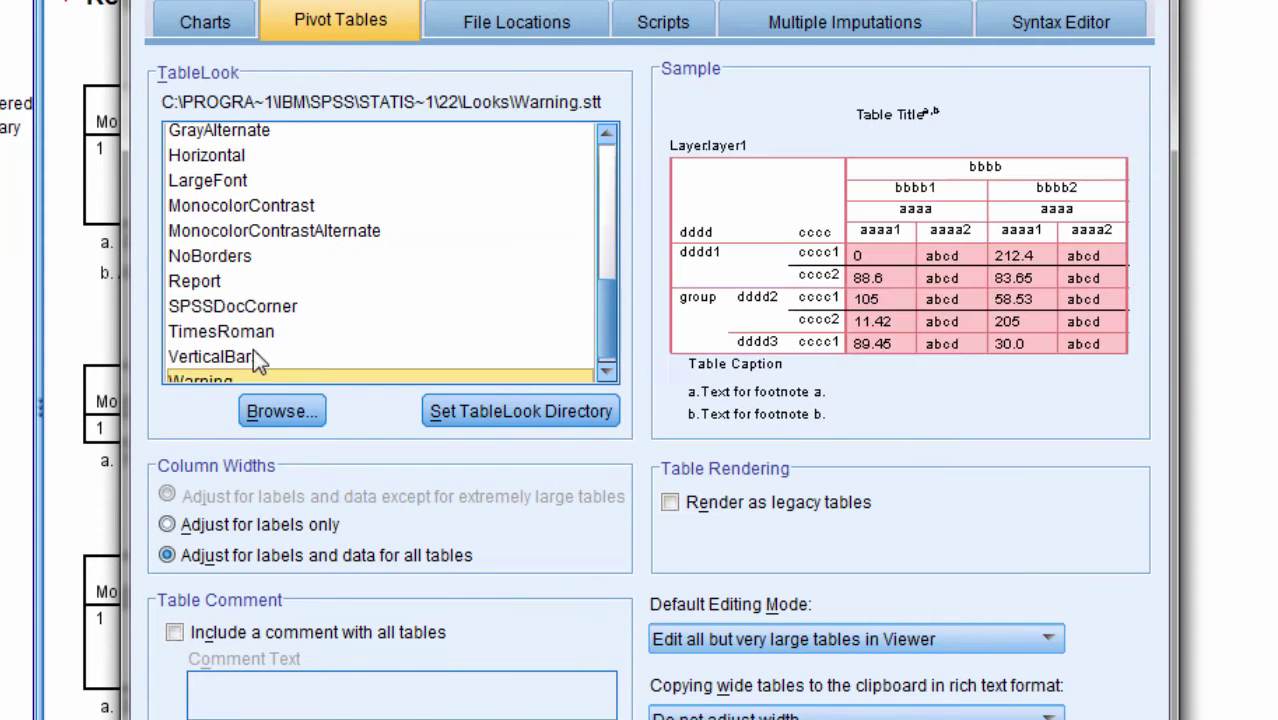
click(253, 340)
click(229, 281)
click(220, 256)
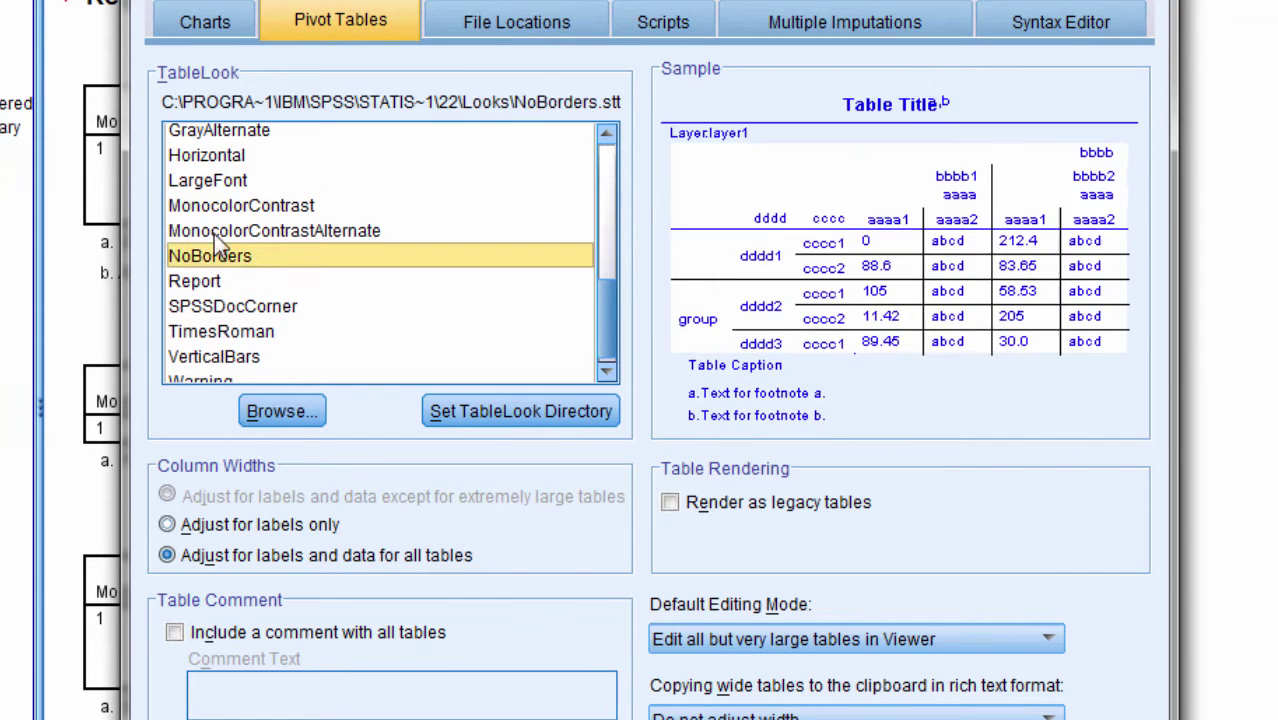
click(215, 231)
click(208, 180)
click(607, 243)
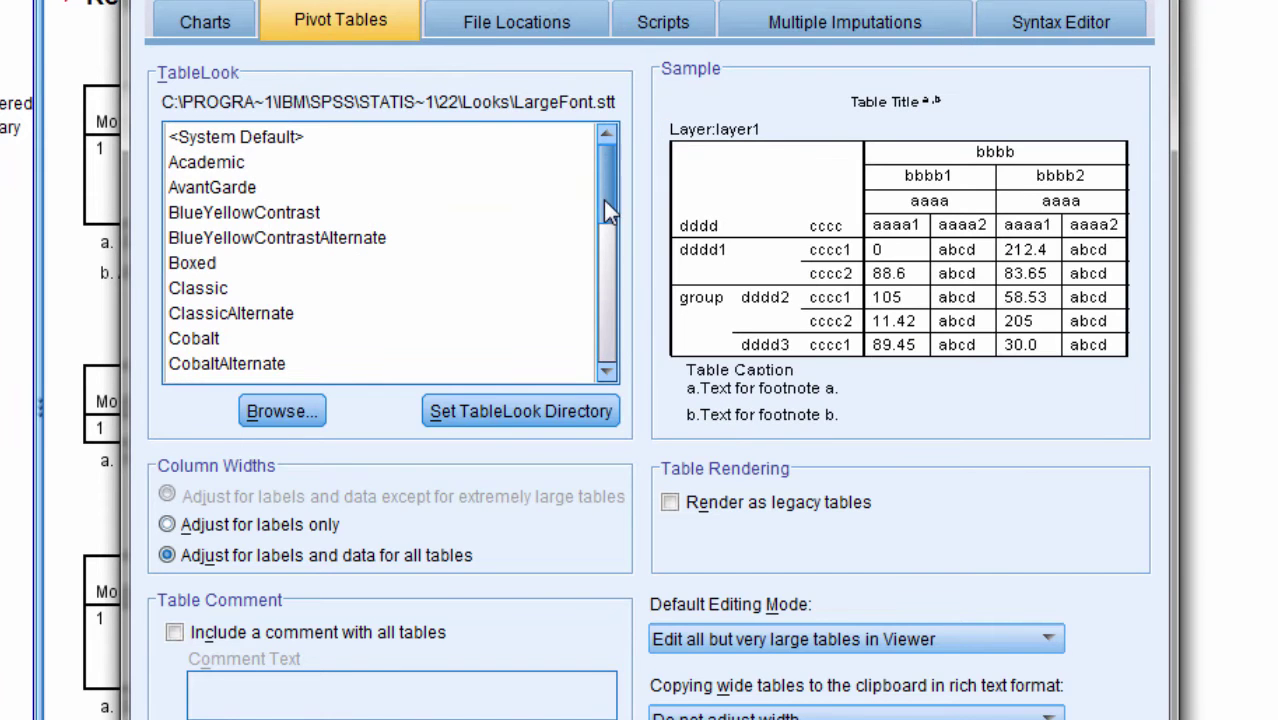
click(254, 210)
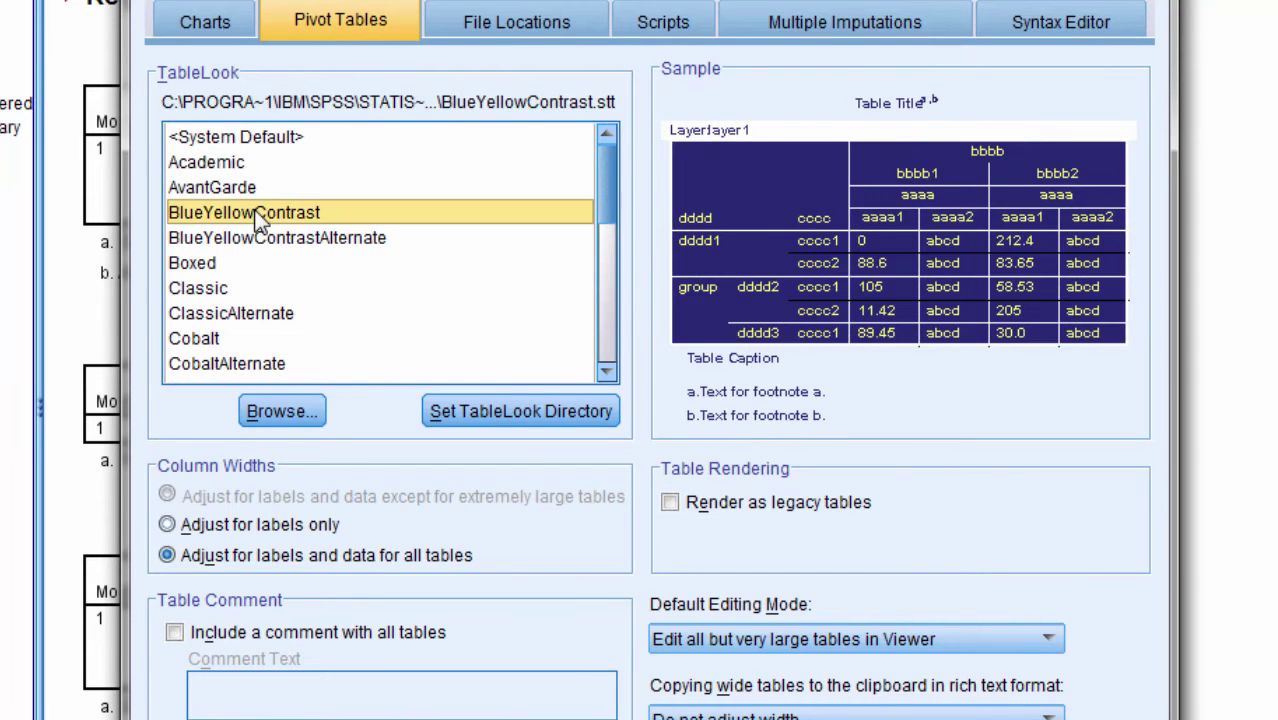
click(239, 236)
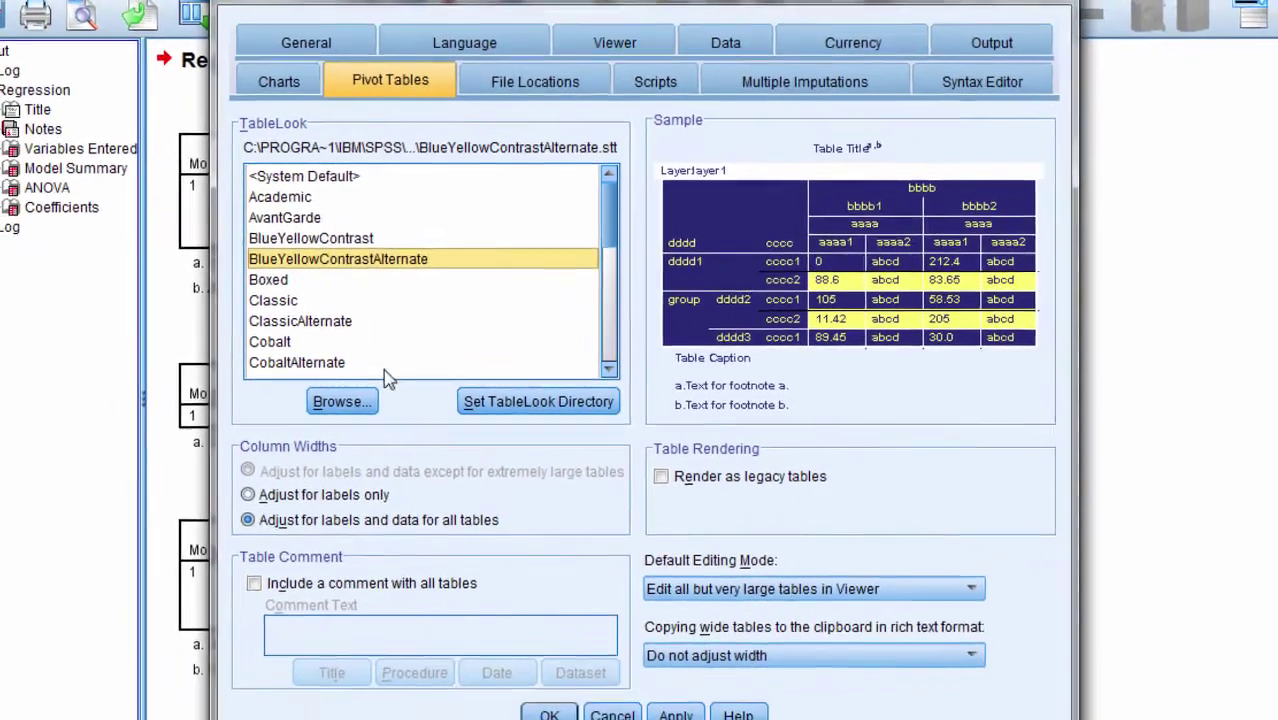
Step: Confirm BlueYellowContrastAlternate and re-run Linear Regression of job_satisfaction on percpeption_boss and employee_input
click(549, 715)
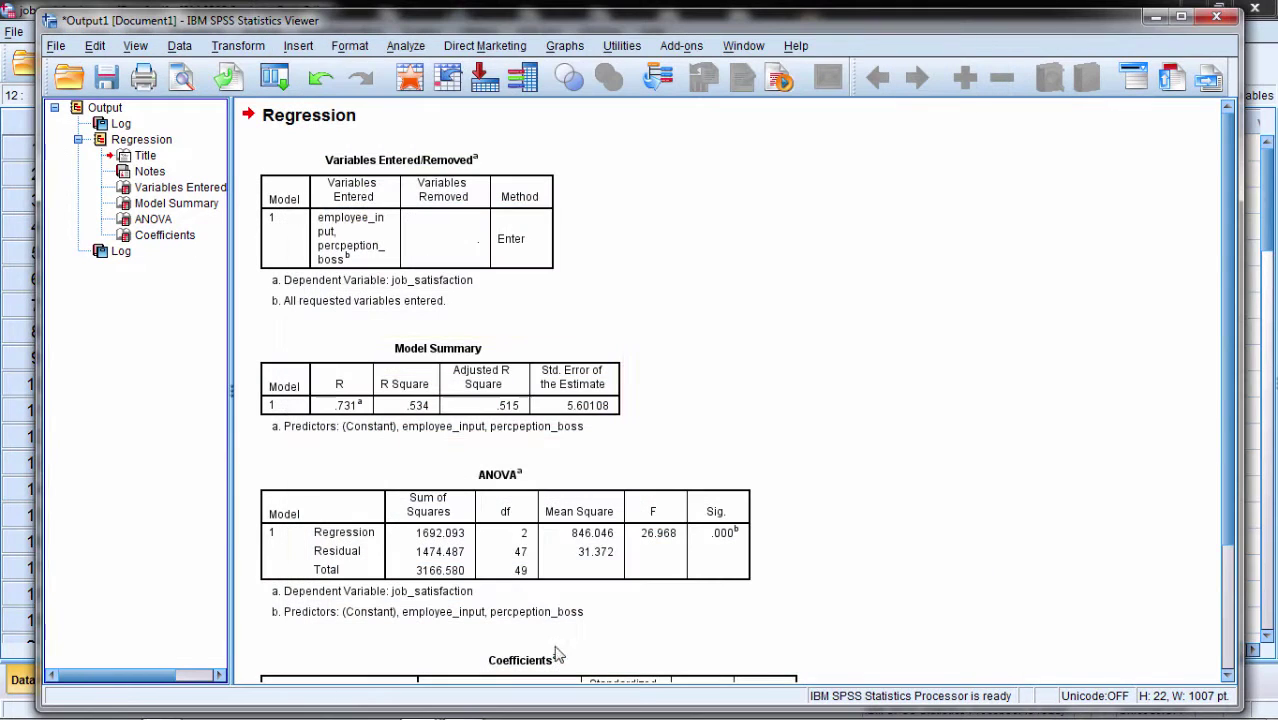
click(405, 46)
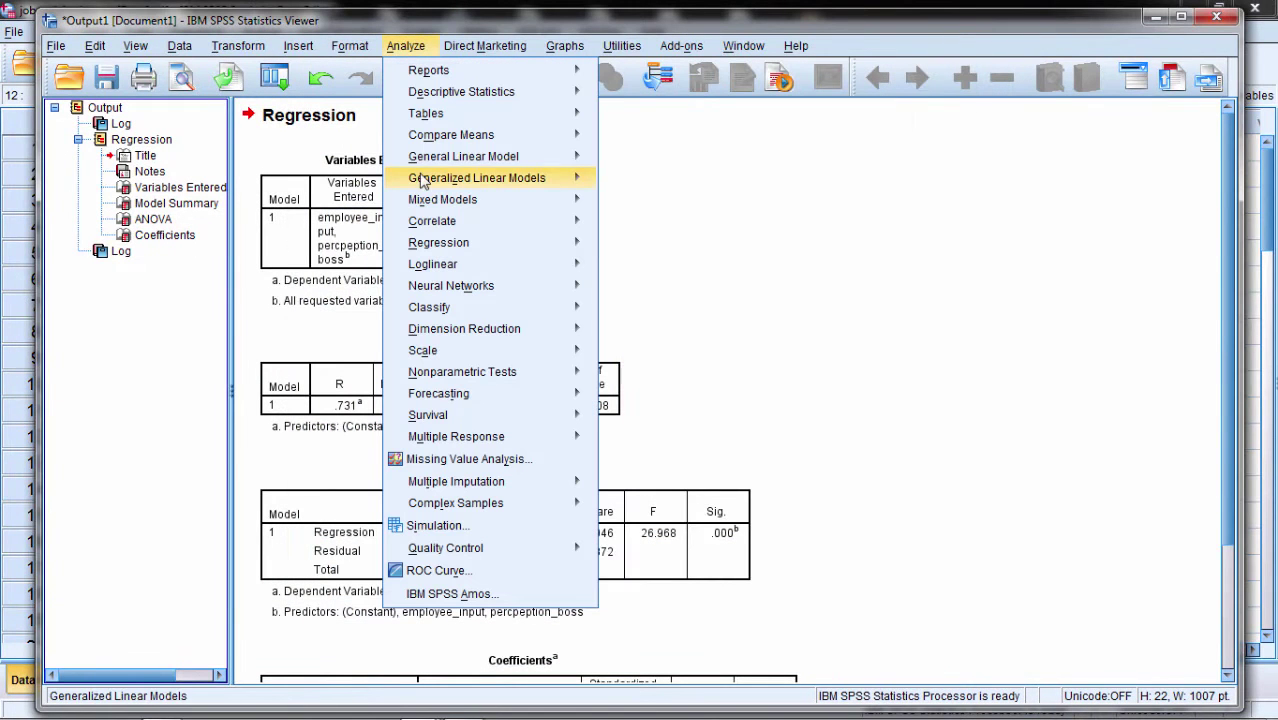
mouse_move(440, 242)
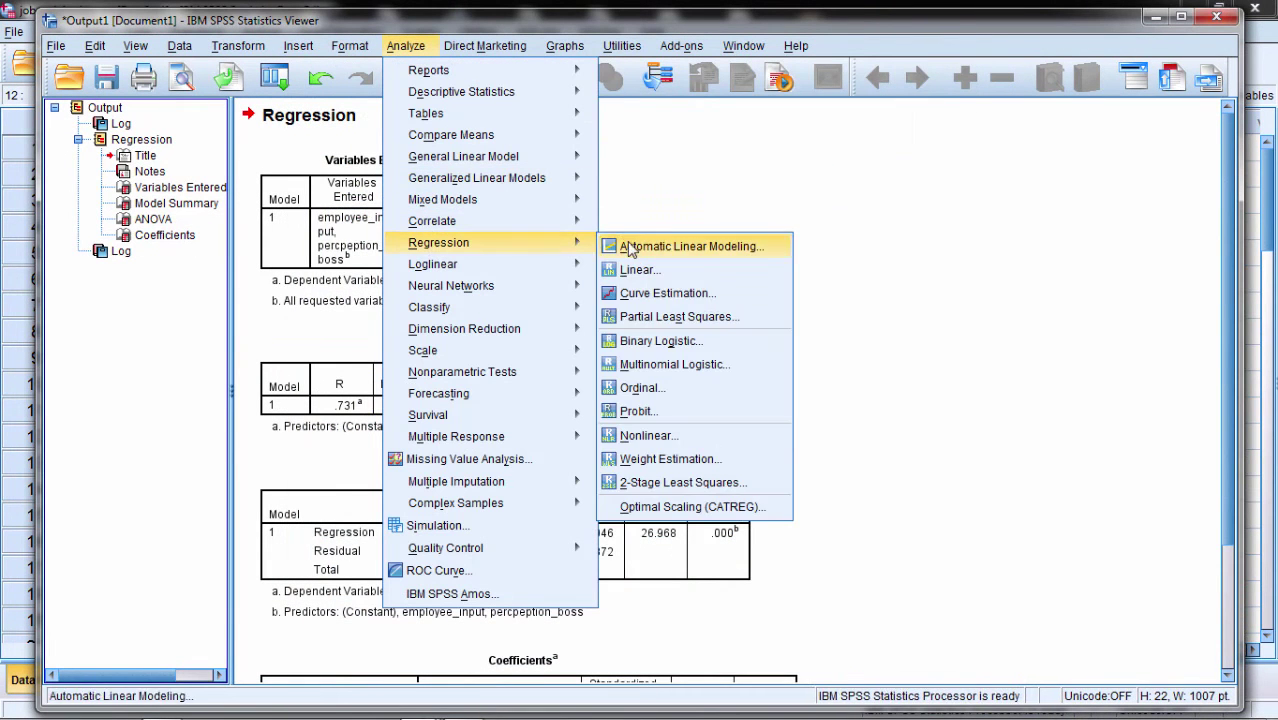
click(633, 271)
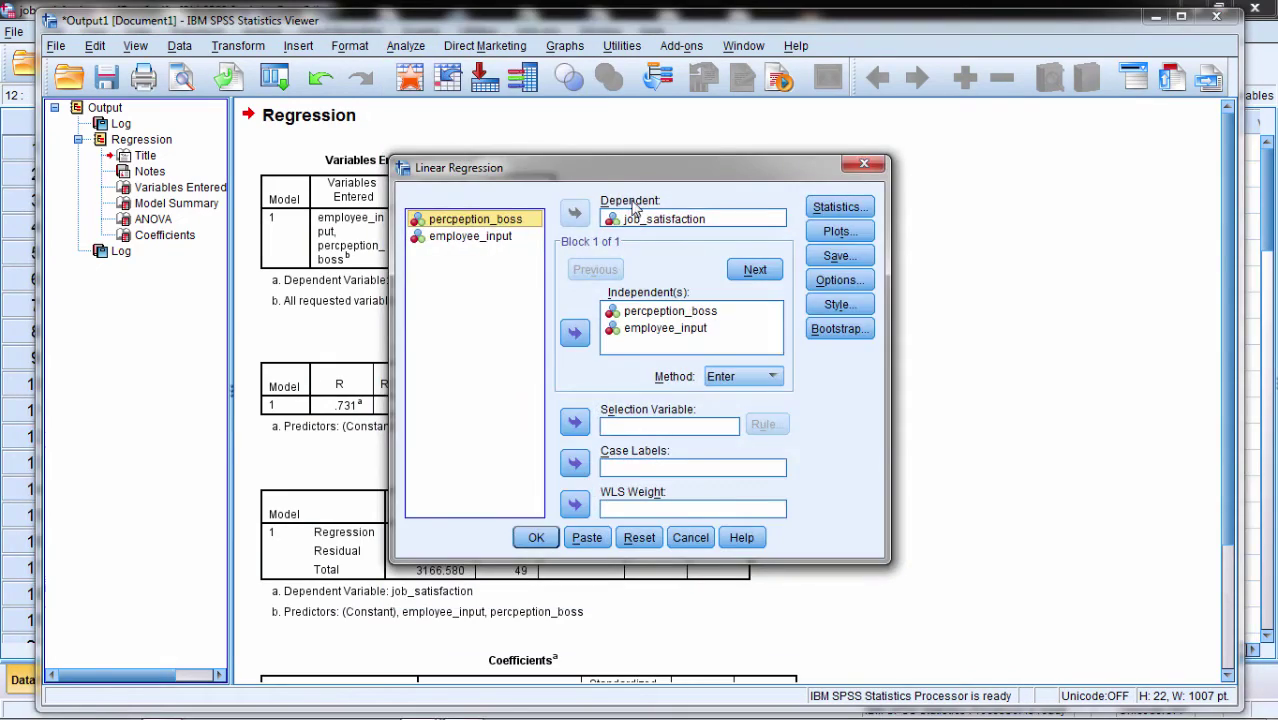
click(536, 537)
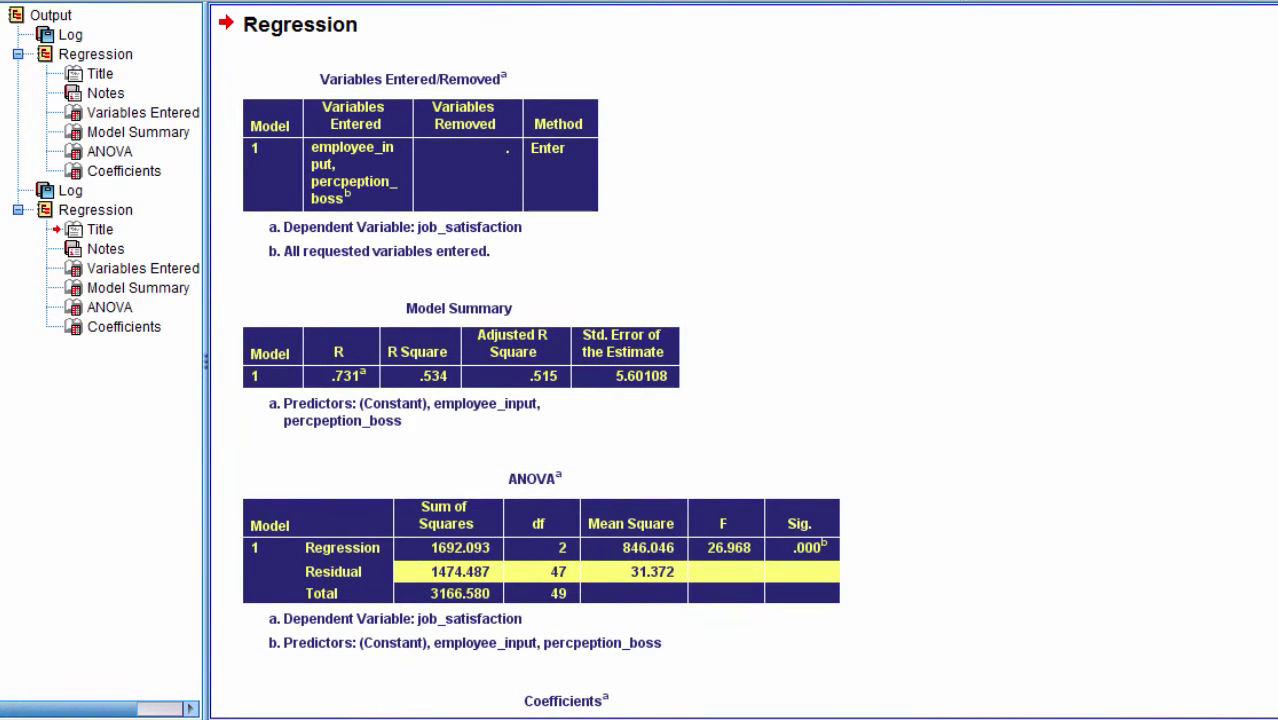
Step: Scroll through the new navy-and-yellow banded Regression tables to compare them with the plain ones
scroll(560, 360, down, 3)
scroll(560, 360, up, 10)
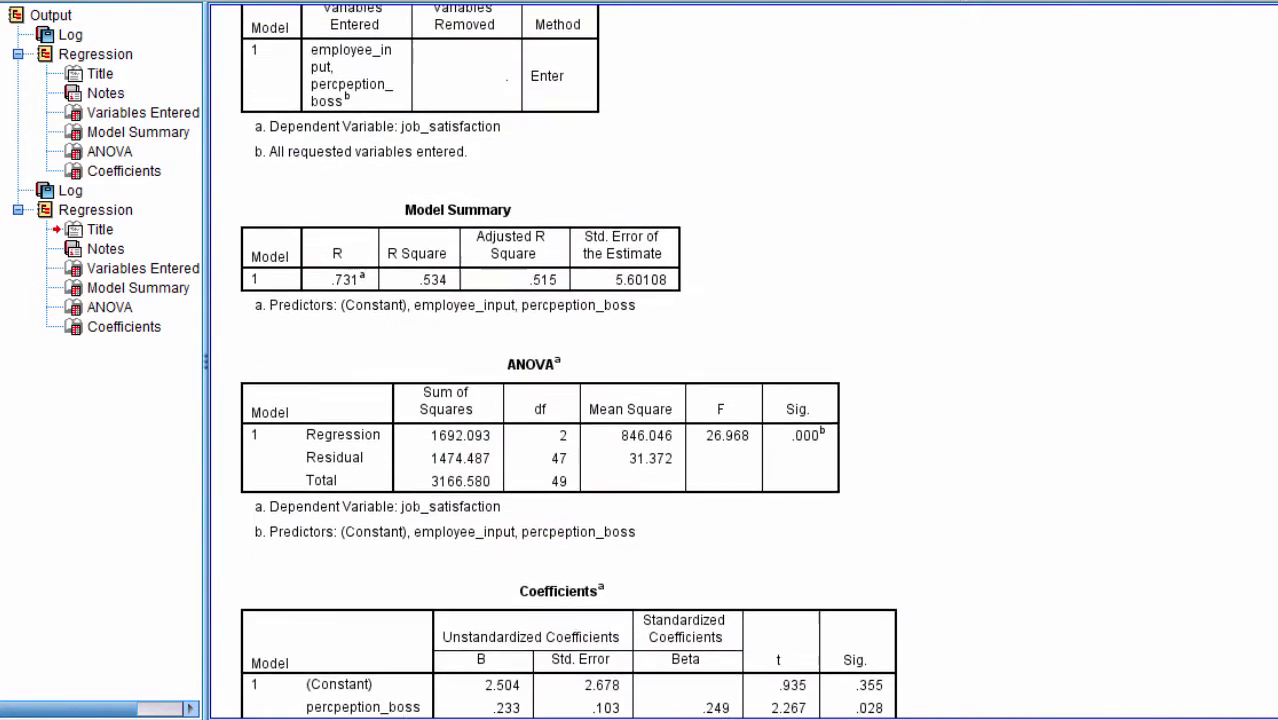
scroll(579, 237, up, 2)
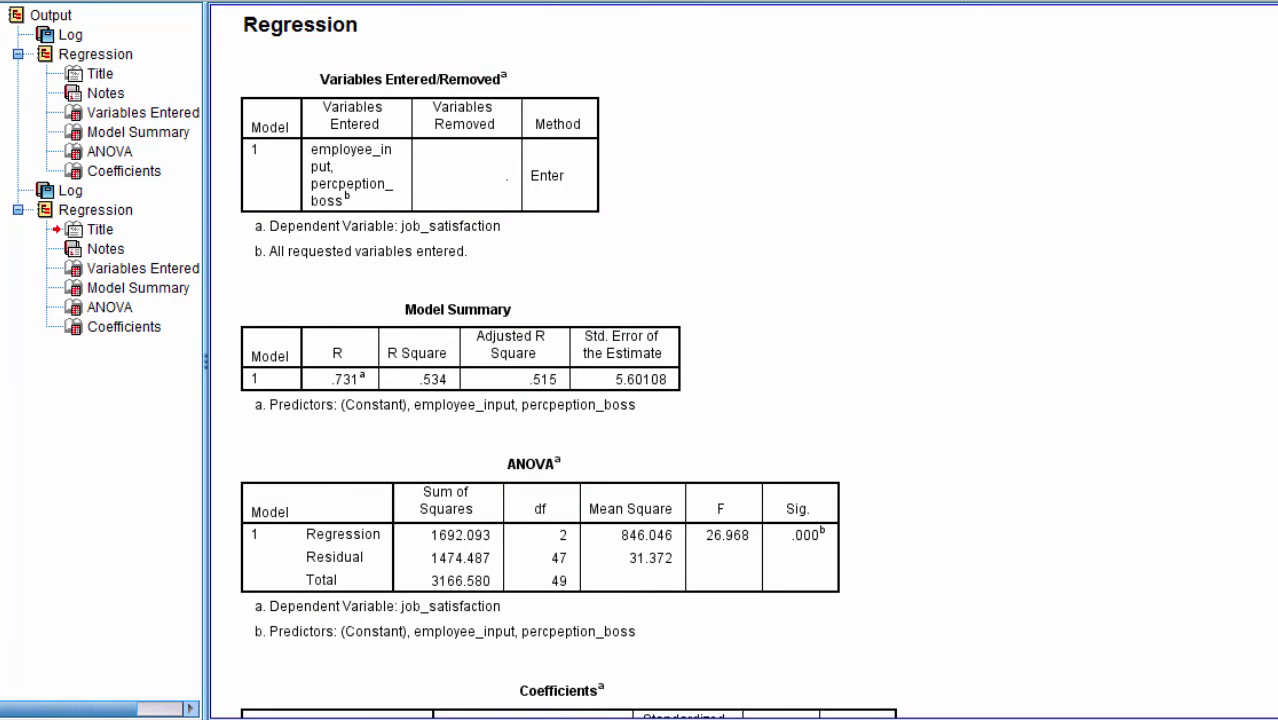
scroll(508, 592, down, 10)
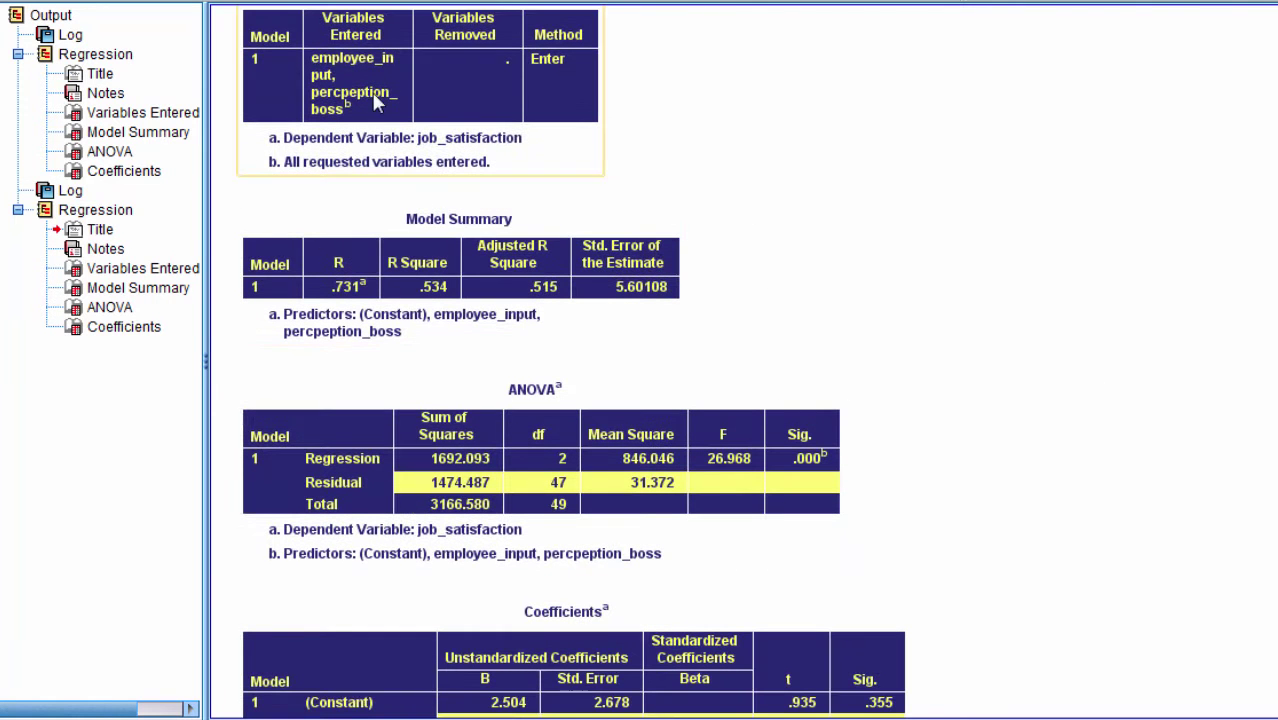
click(449, 324)
click(122, 243)
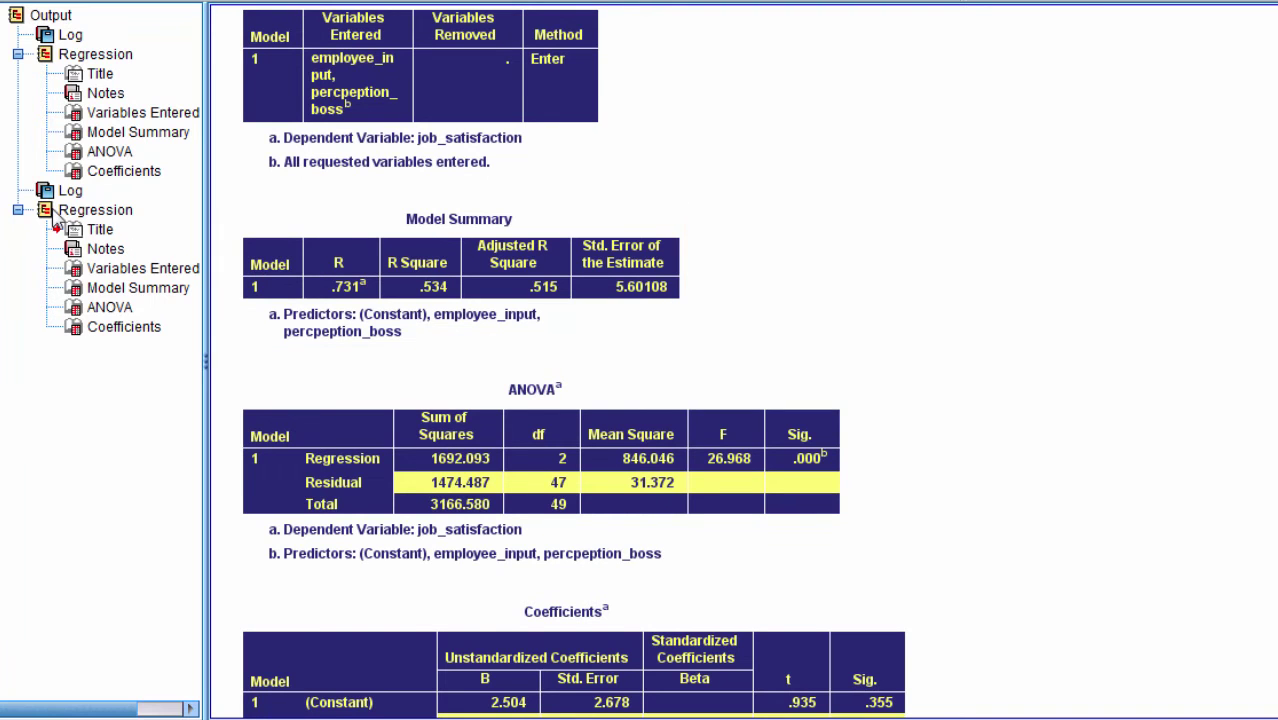
Step: Delete the blue-styled second Regression output, then set the default TableLook to Academic in Options
click(55, 218)
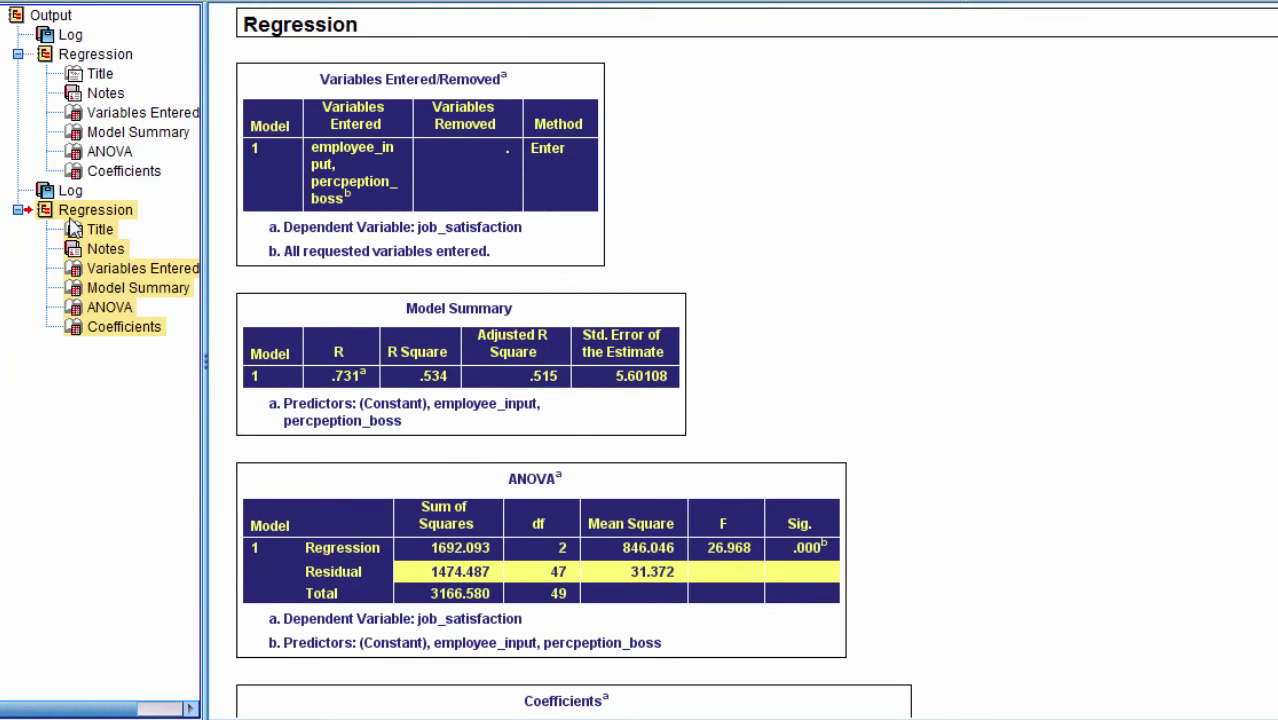
key(Delete)
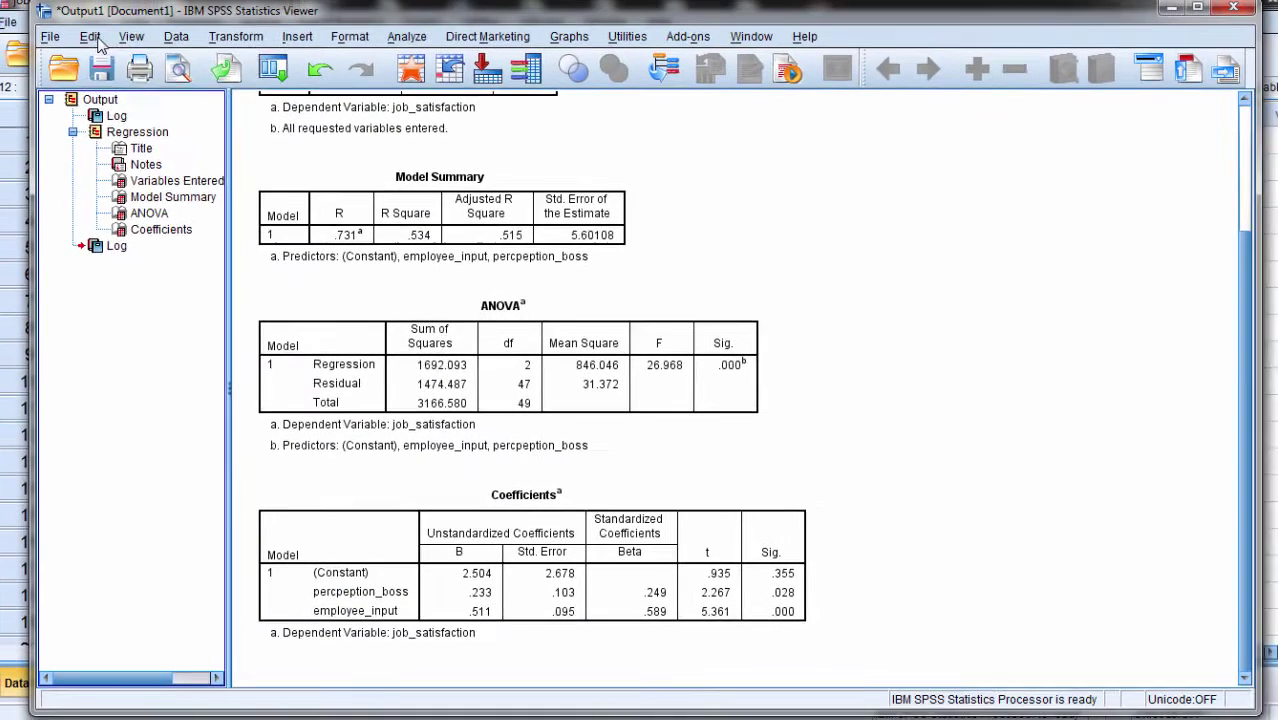
click(100, 48)
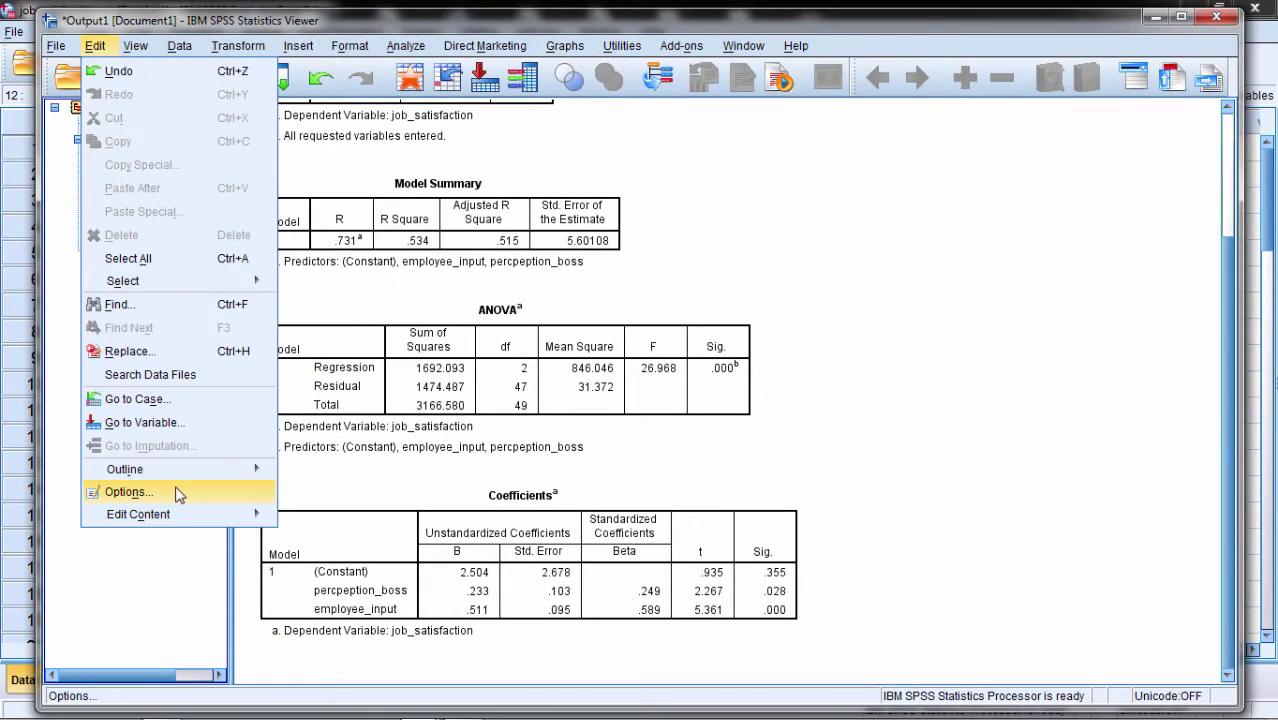
click(128, 492)
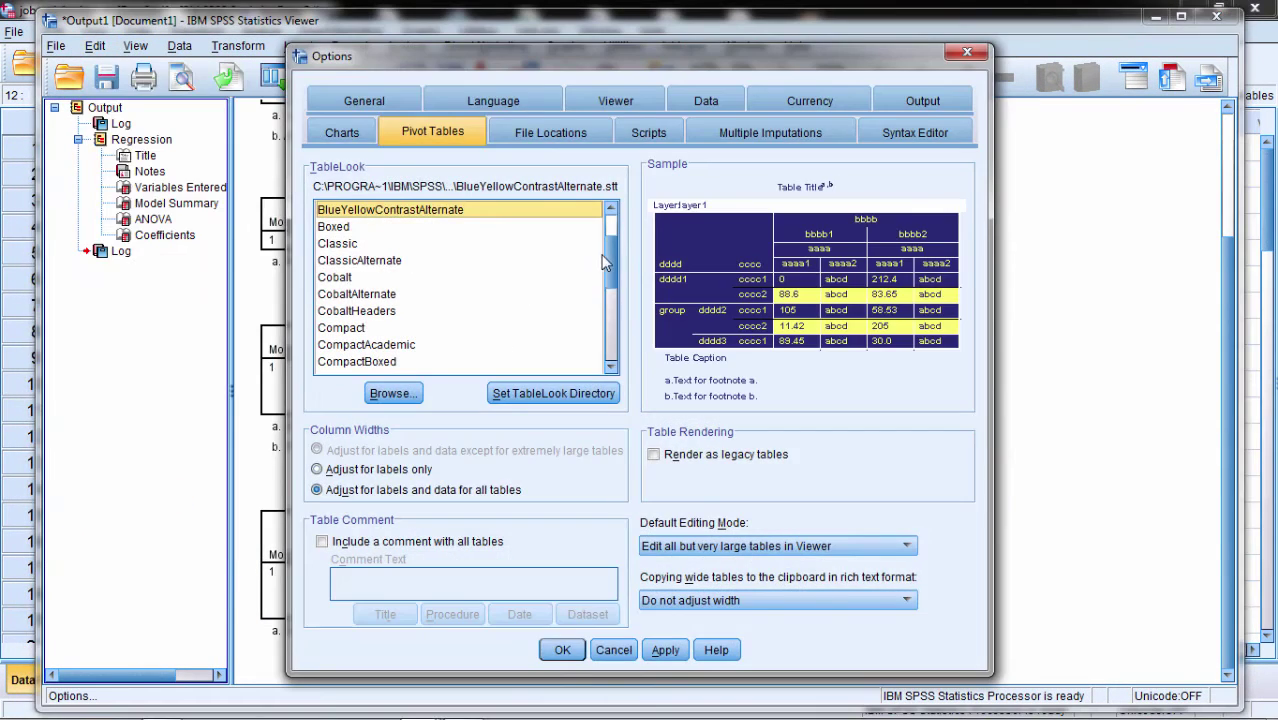
drag(611, 252, 605, 233)
click(395, 208)
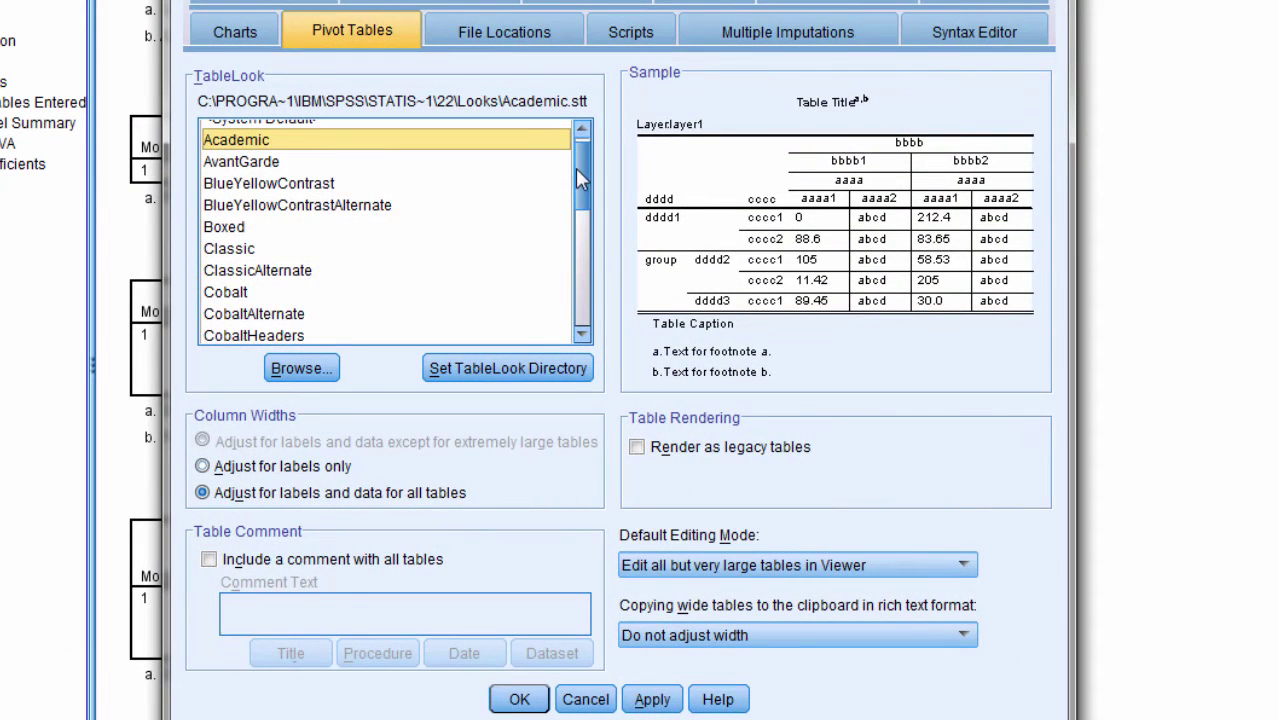
scroll(575, 168, up, 1)
click(317, 139)
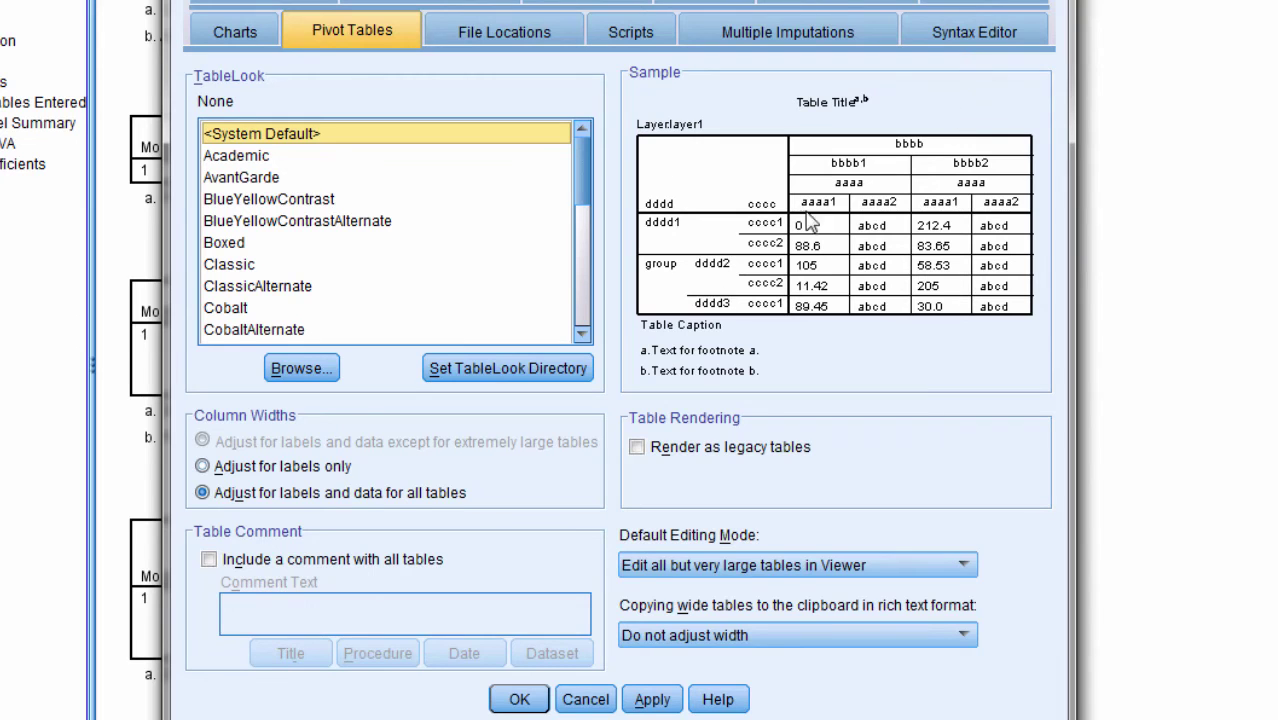
click(245, 156)
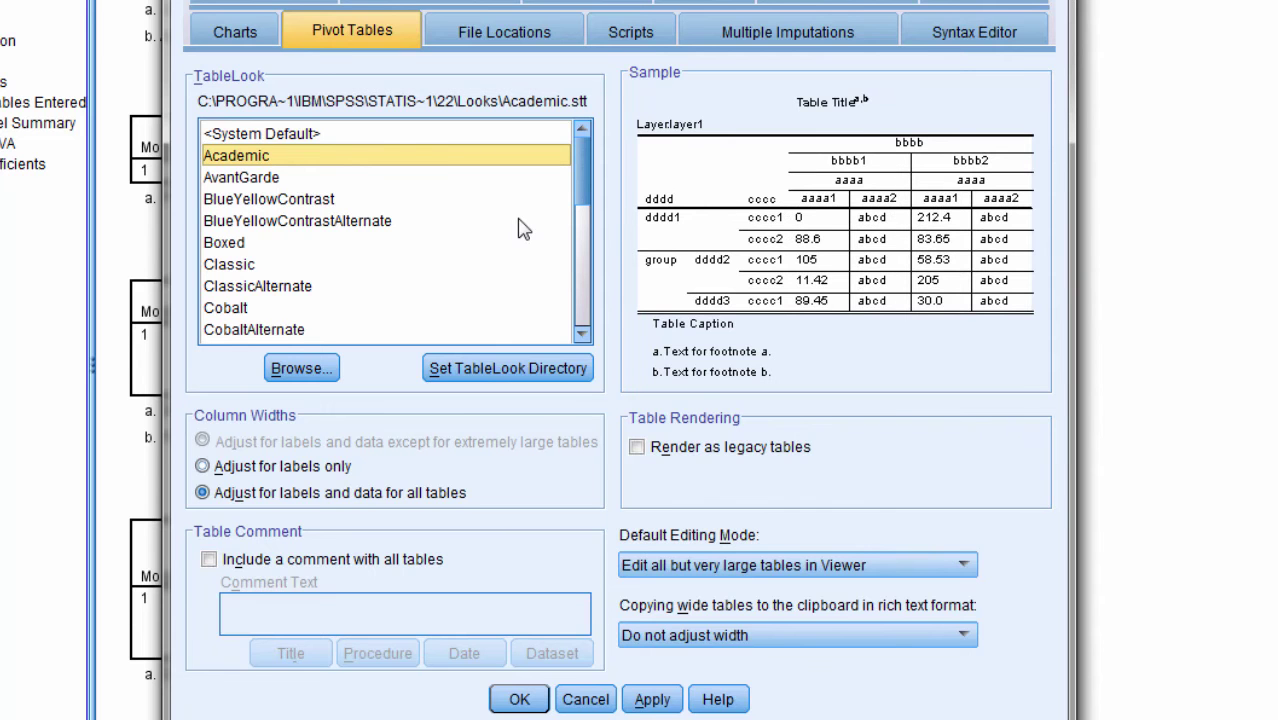
click(521, 702)
Step: Re-run Linear Regression with the same variables, producing Academic-style output tables
click(399, 32)
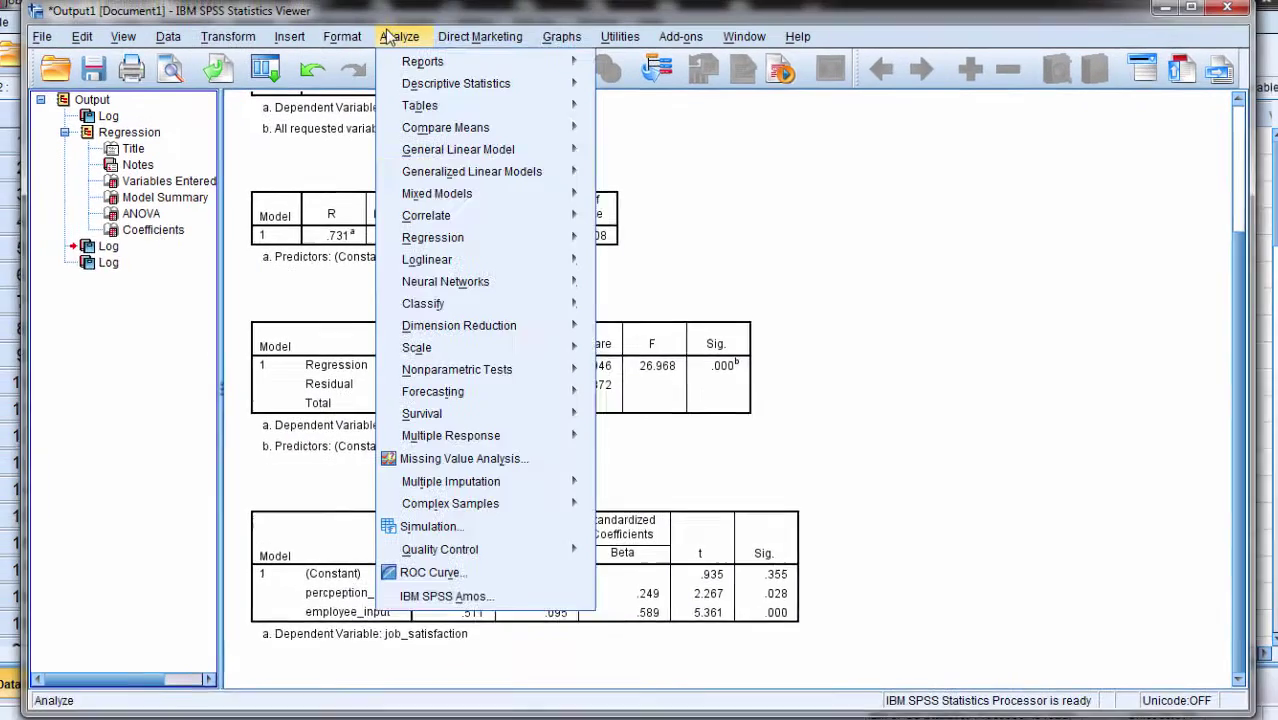
mouse_move(440, 245)
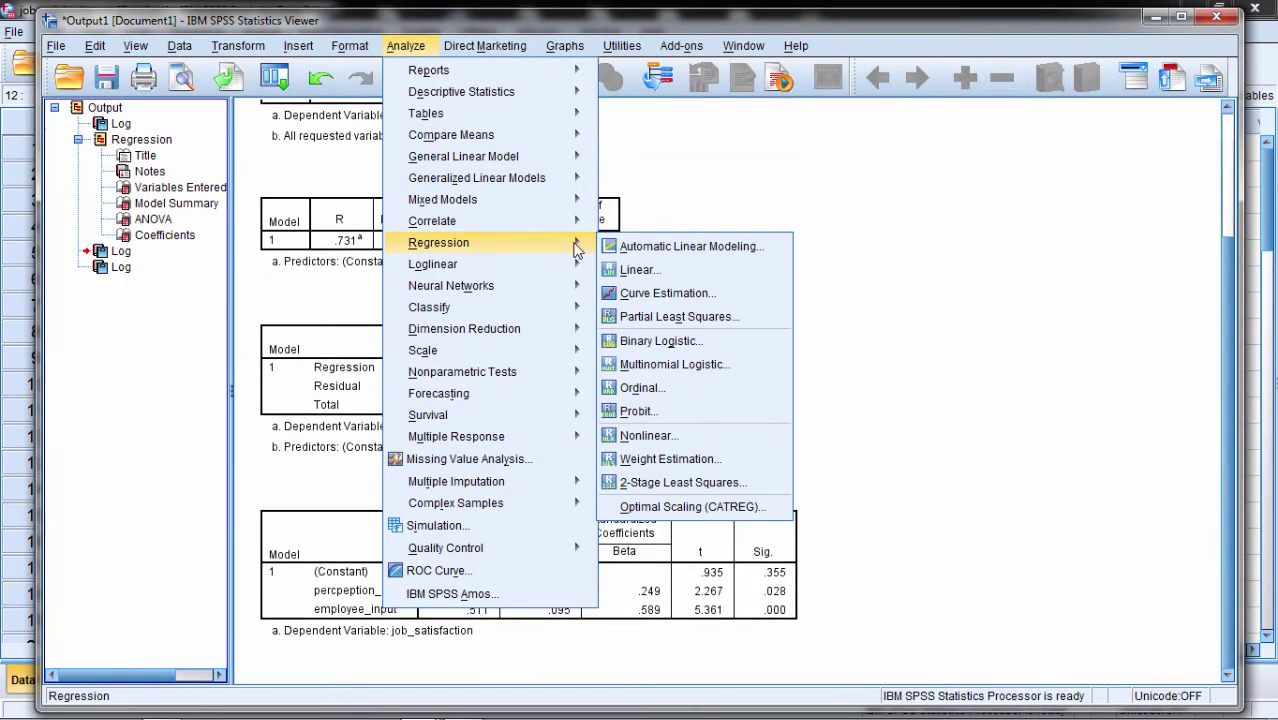
click(624, 270)
click(534, 538)
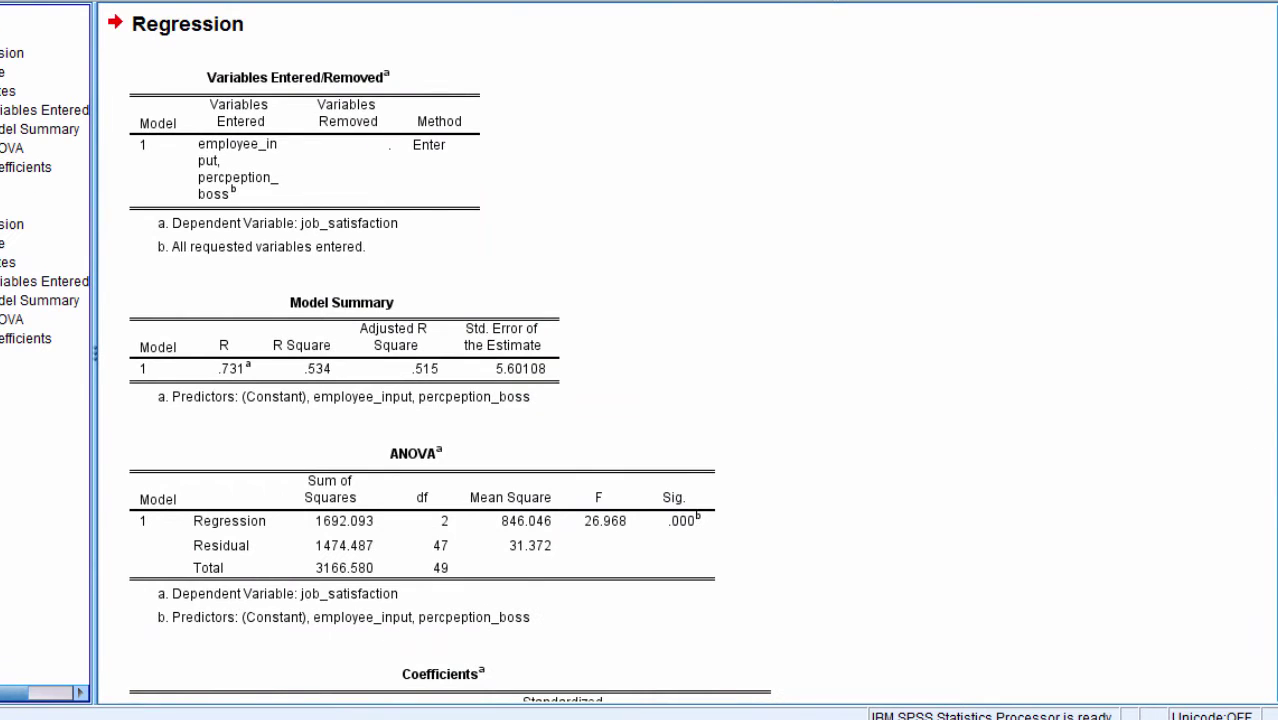
scroll(690, 360, up, 3)
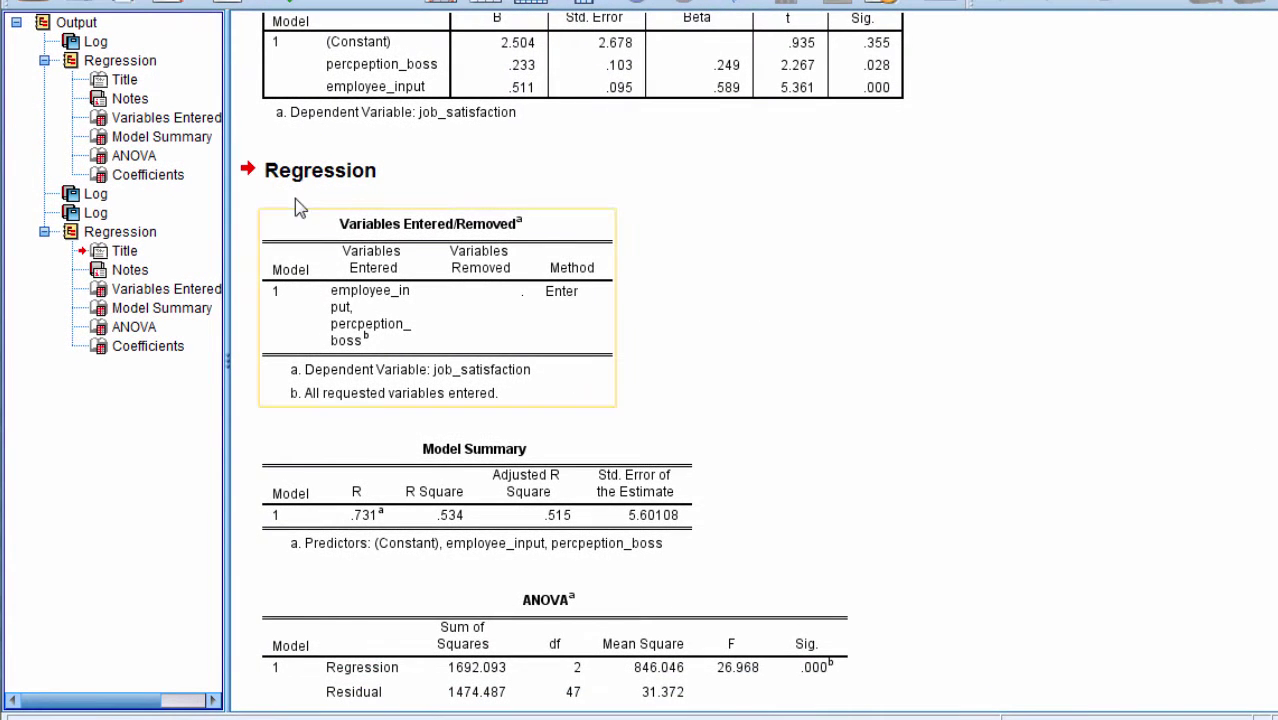
Step: Drag the first Regression's grid-lined Model Summary under the new Academic-style Model Summary
click(108, 143)
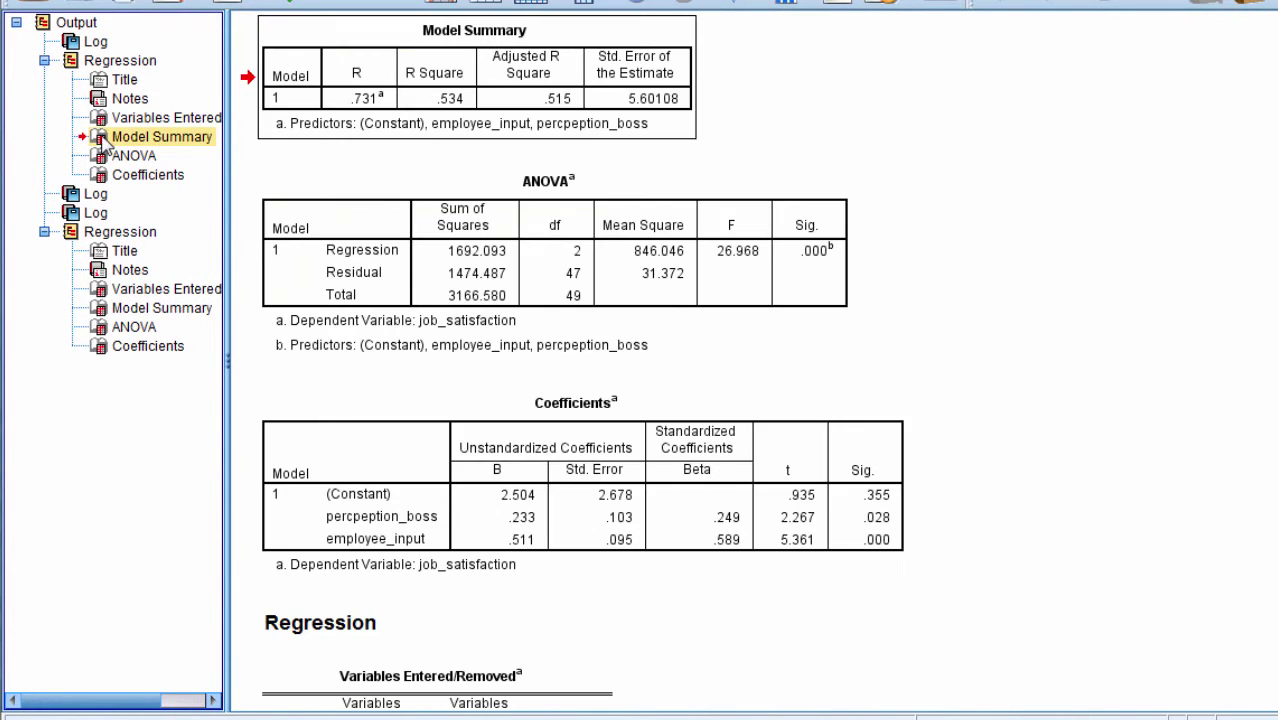
click(97, 292)
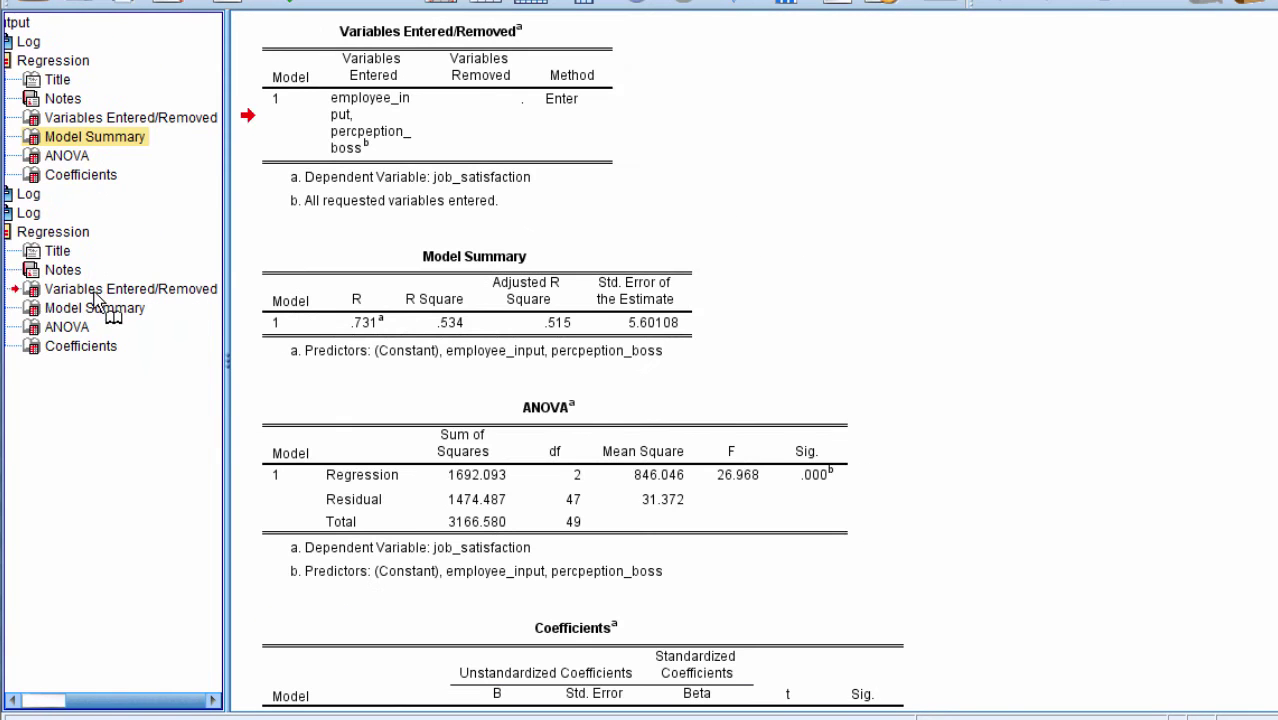
click(95, 306)
drag(33, 327, 35, 325)
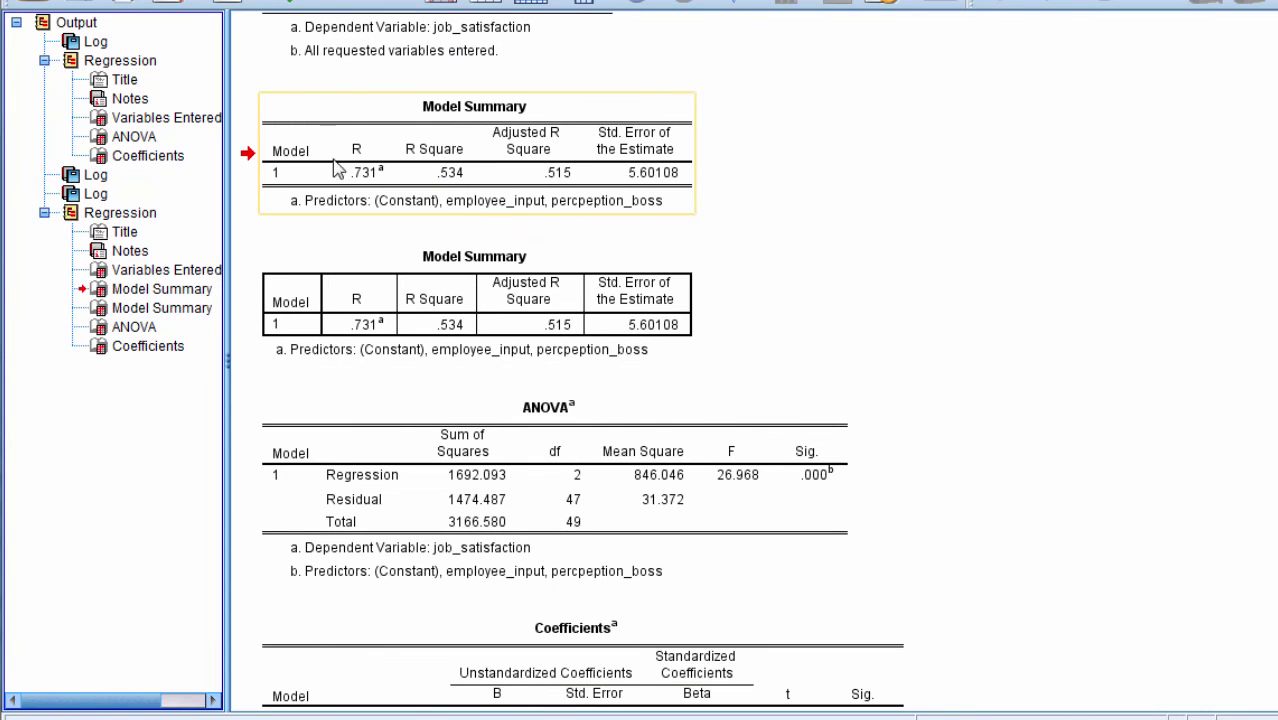
Step: Compare the plain boxed Model Summary with the Academic-style one in the output
click(456, 258)
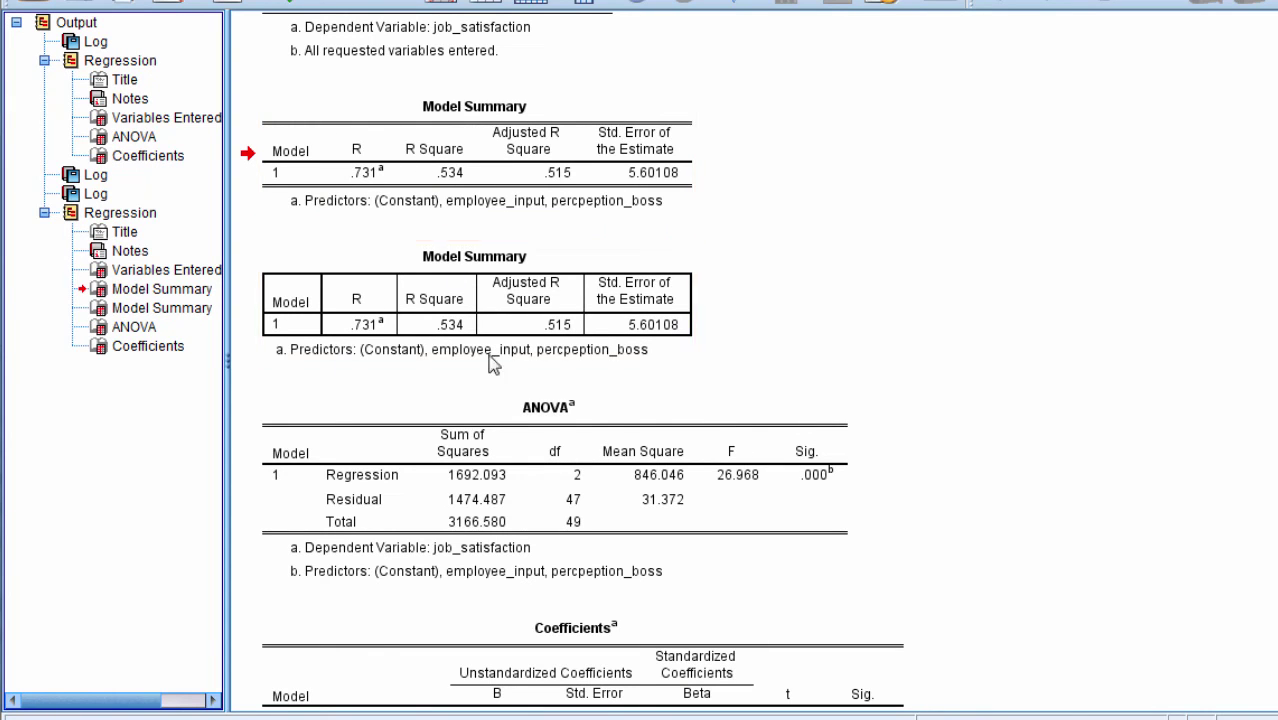
click(645, 372)
scroll(583, 360, up, 3)
scroll(583, 360, down, 7)
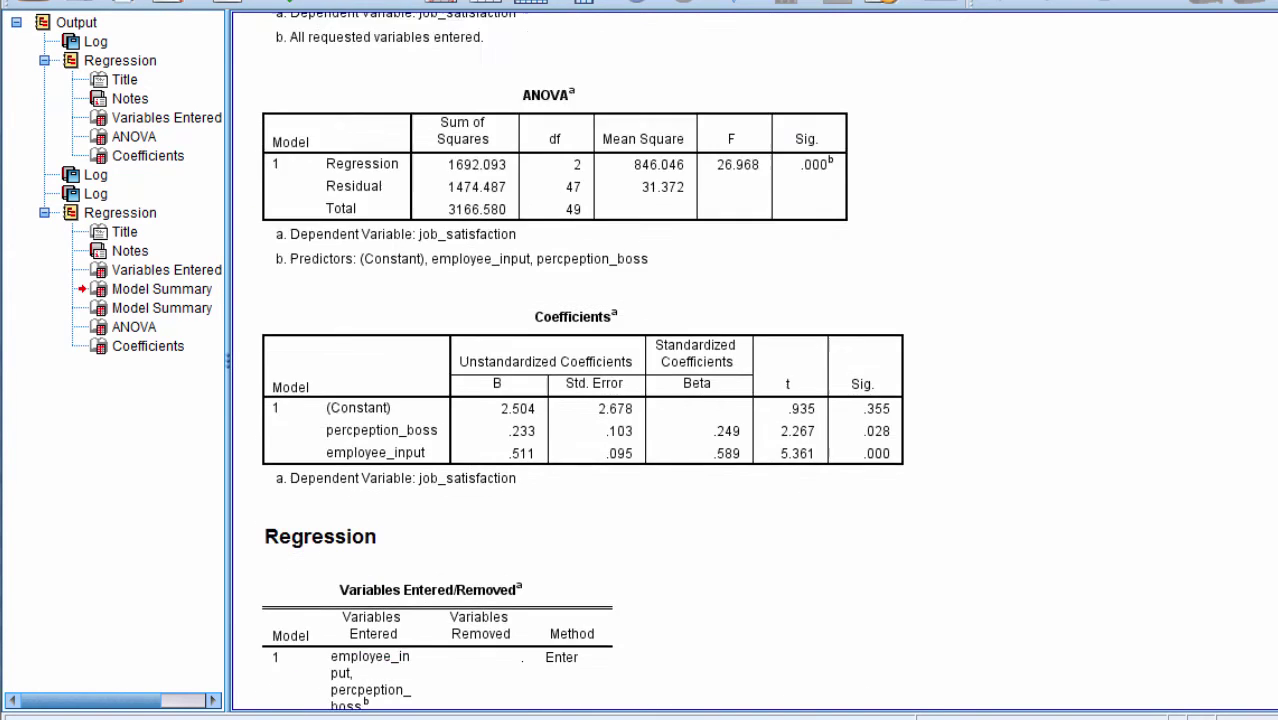
scroll(583, 360, up, 2)
scroll(583, 360, down, 1)
scroll(583, 360, up, 2)
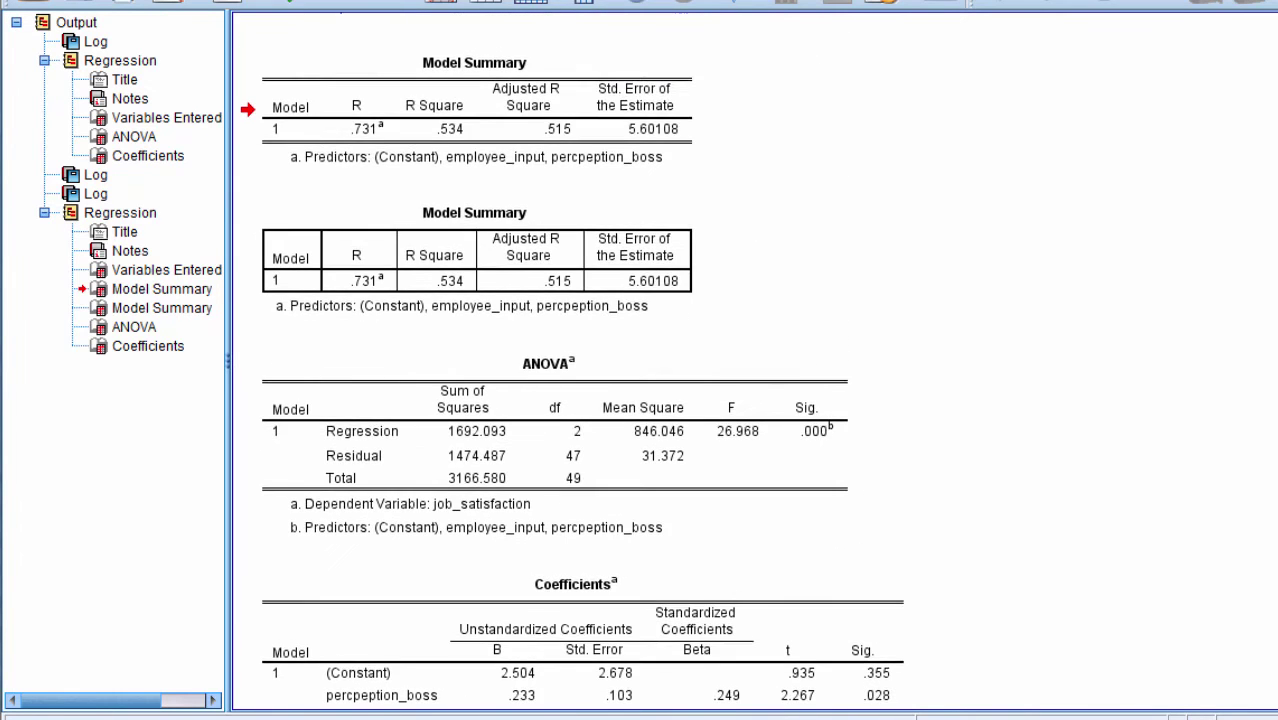
Step: Delete the grid-lined Model Summary copy and scroll to review the remaining Academic-style tables
click(549, 294)
key(Delete)
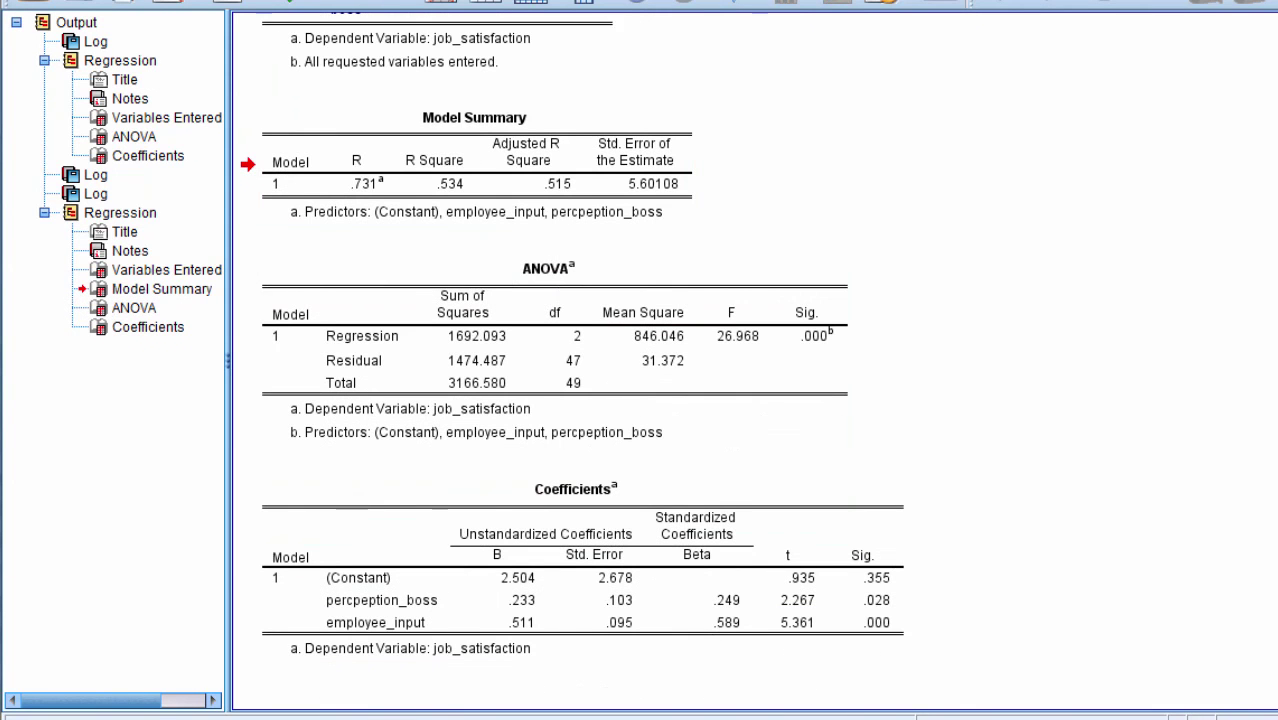
scroll(583, 360, up, 10)
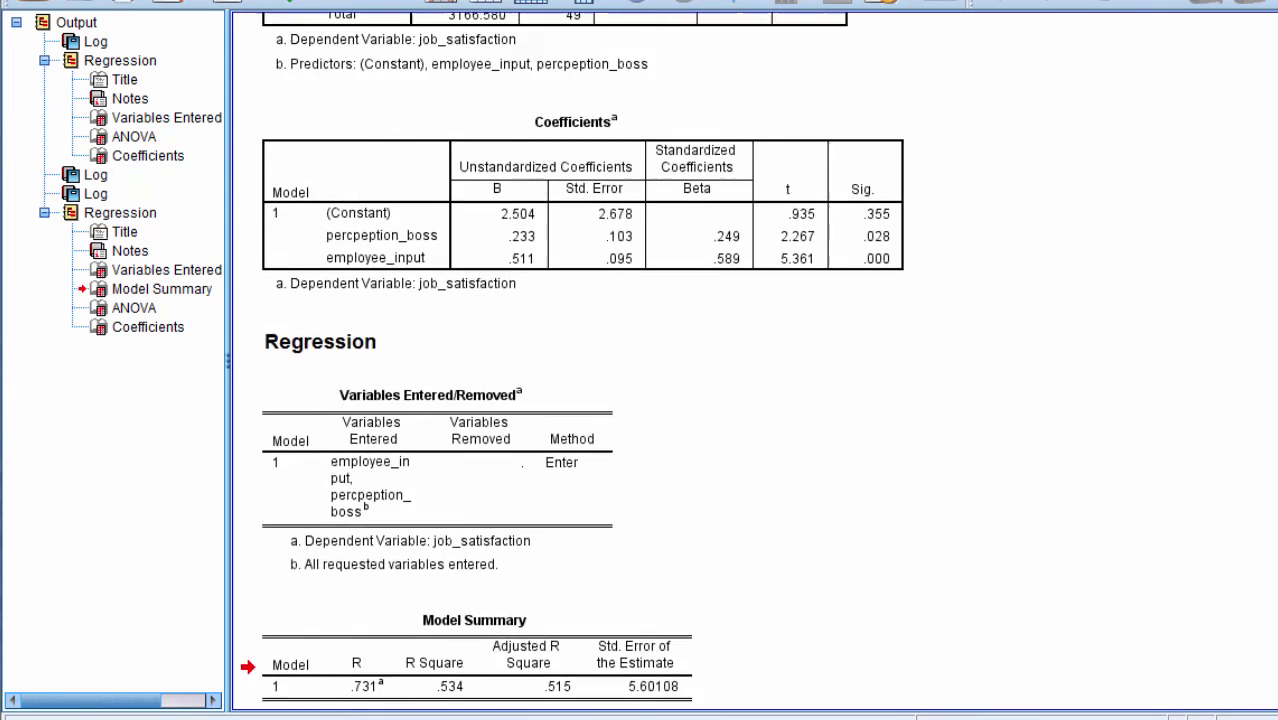
scroll(583, 360, up, 8)
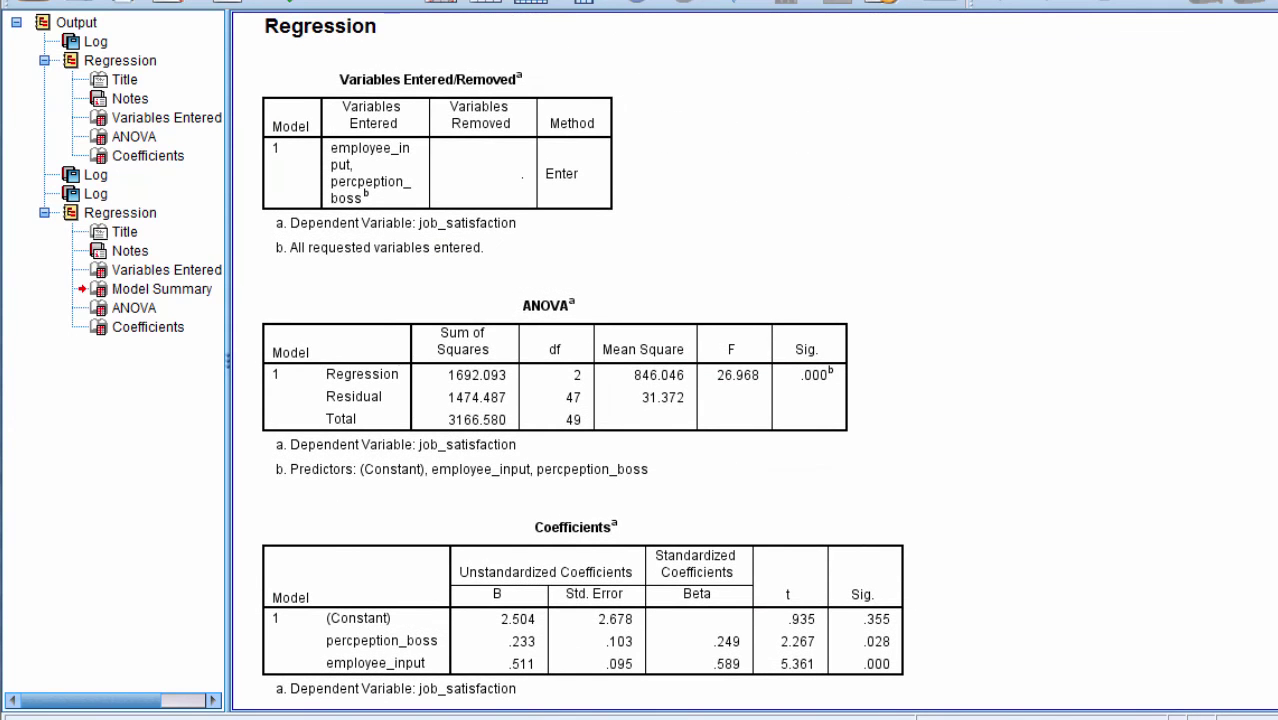
scroll(583, 360, down, 16)
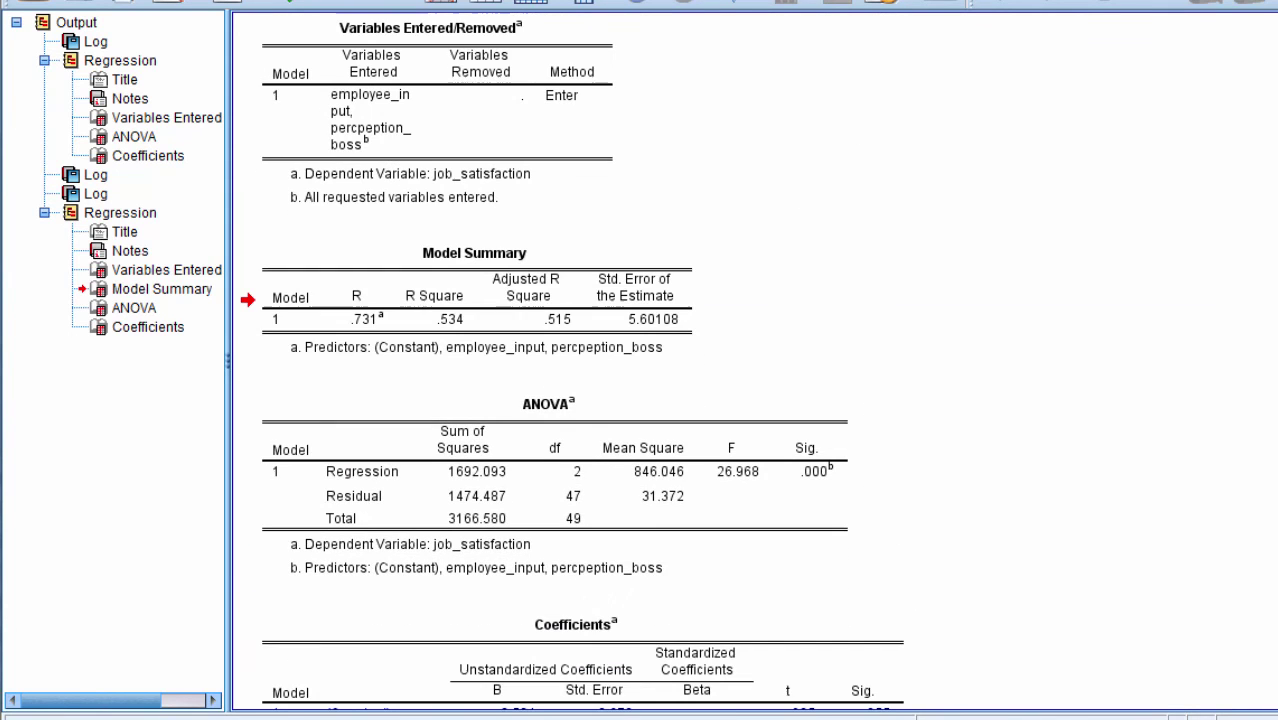